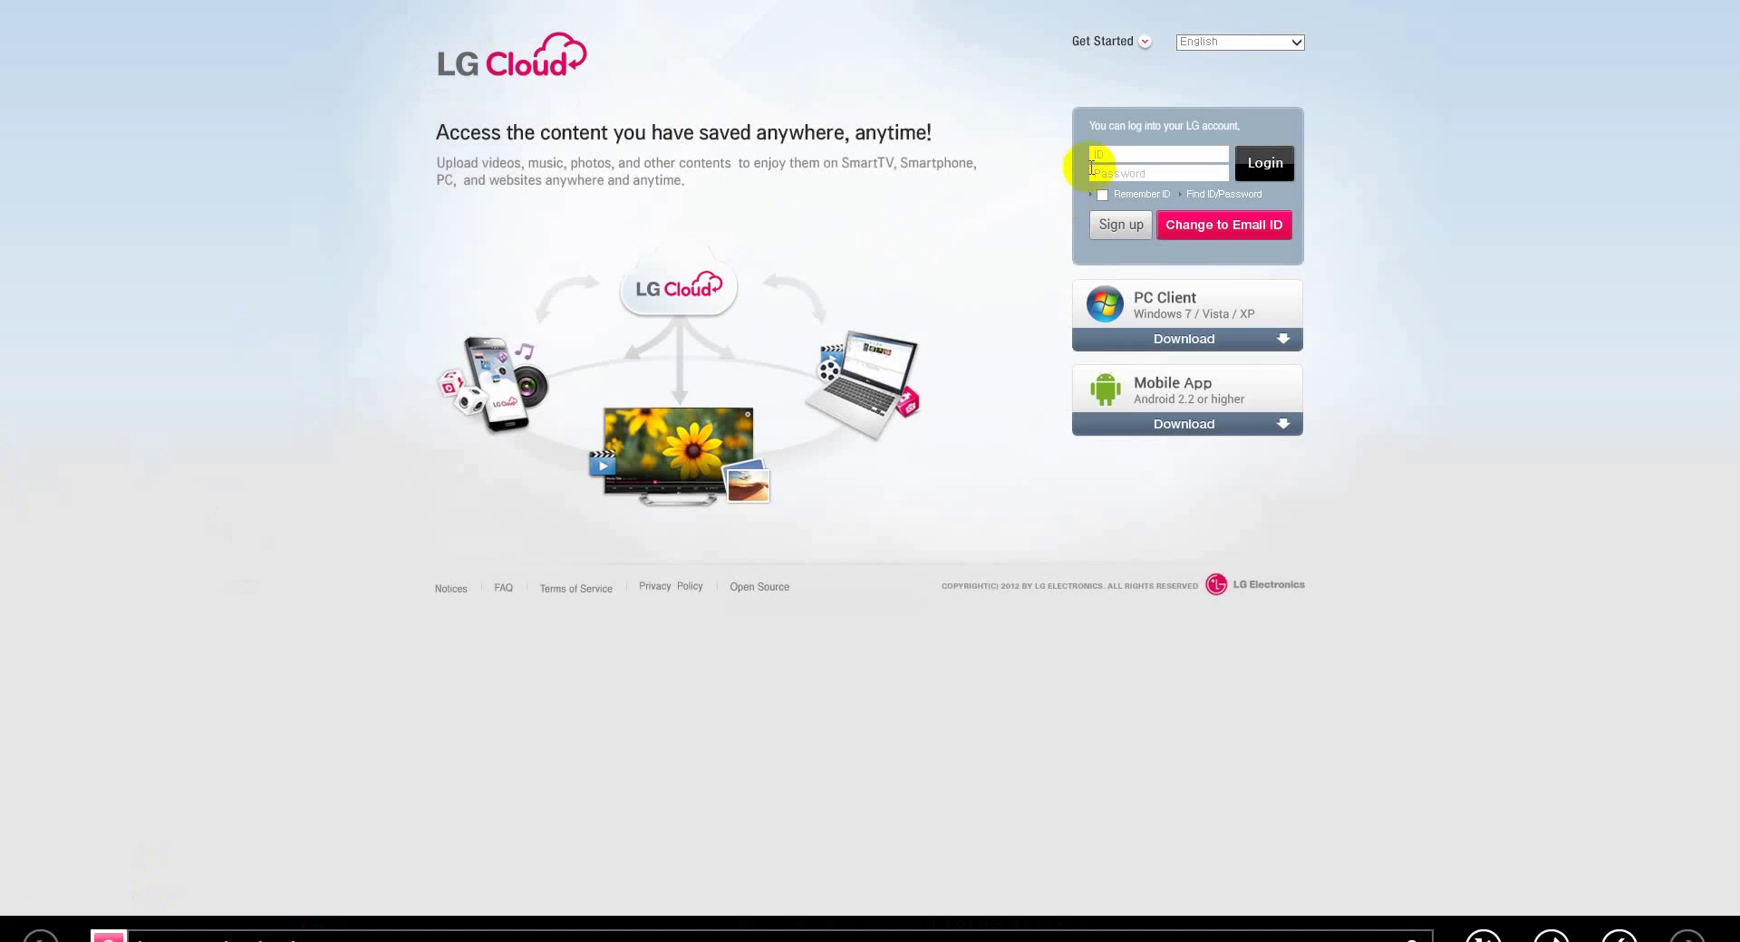
pyautogui.click(1107, 153)
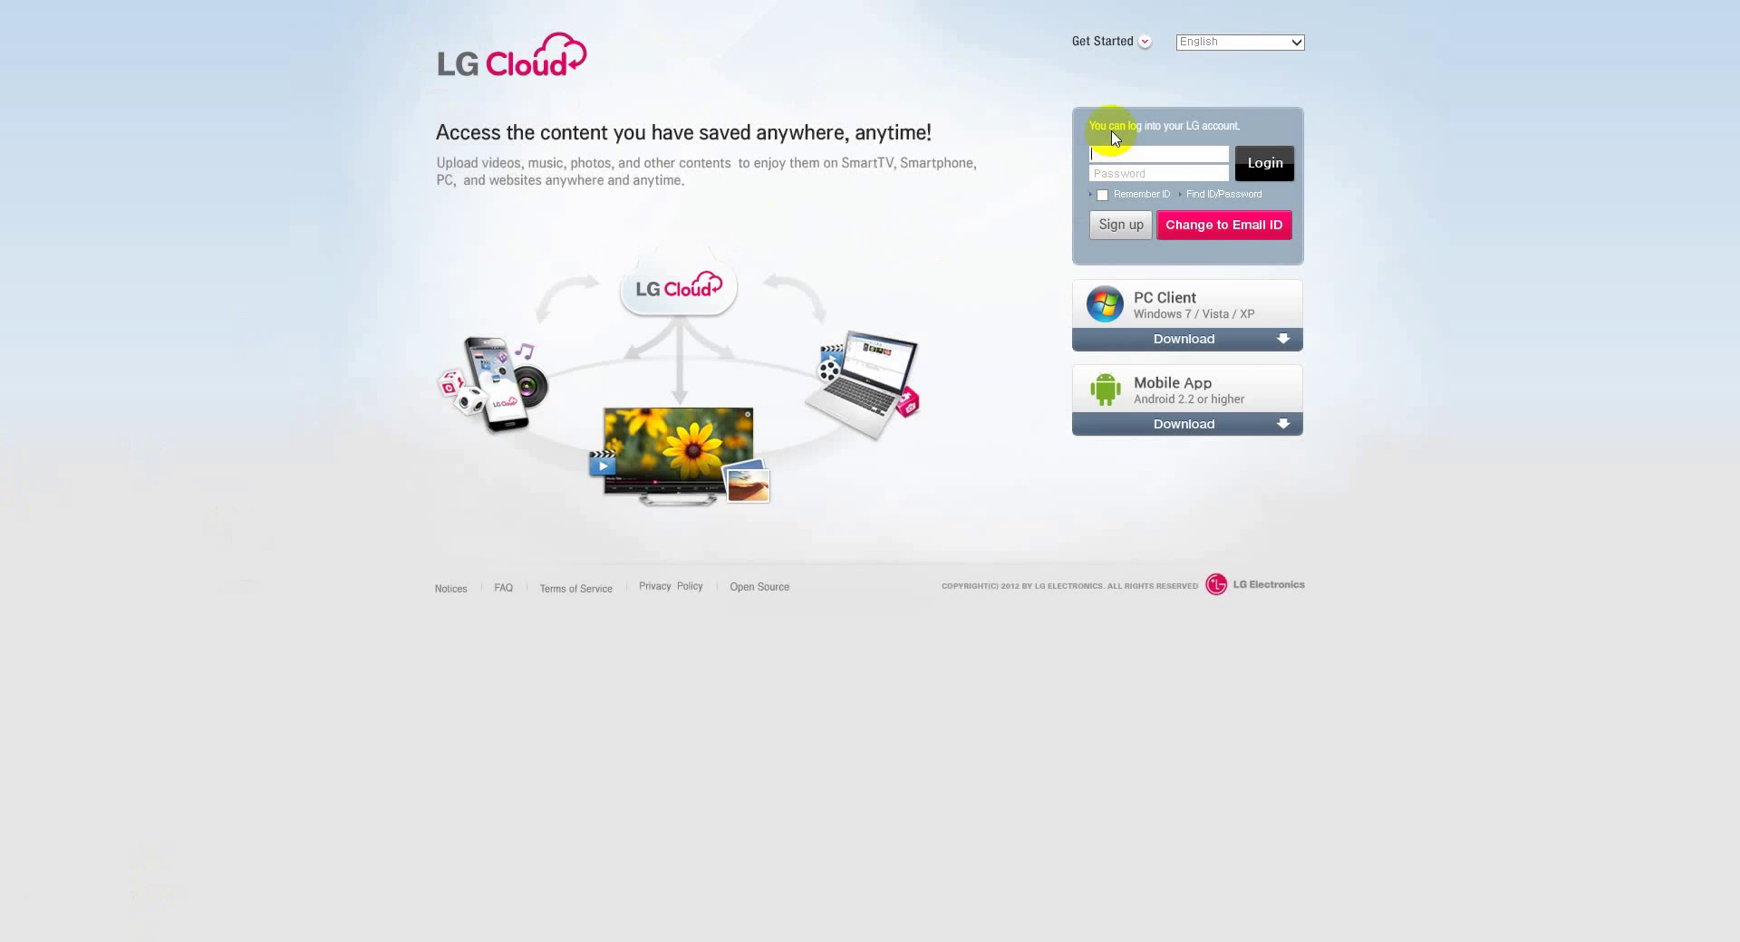
pyautogui.click(1126, 172)
pyautogui.click(1143, 152)
pyautogui.click(1133, 172)
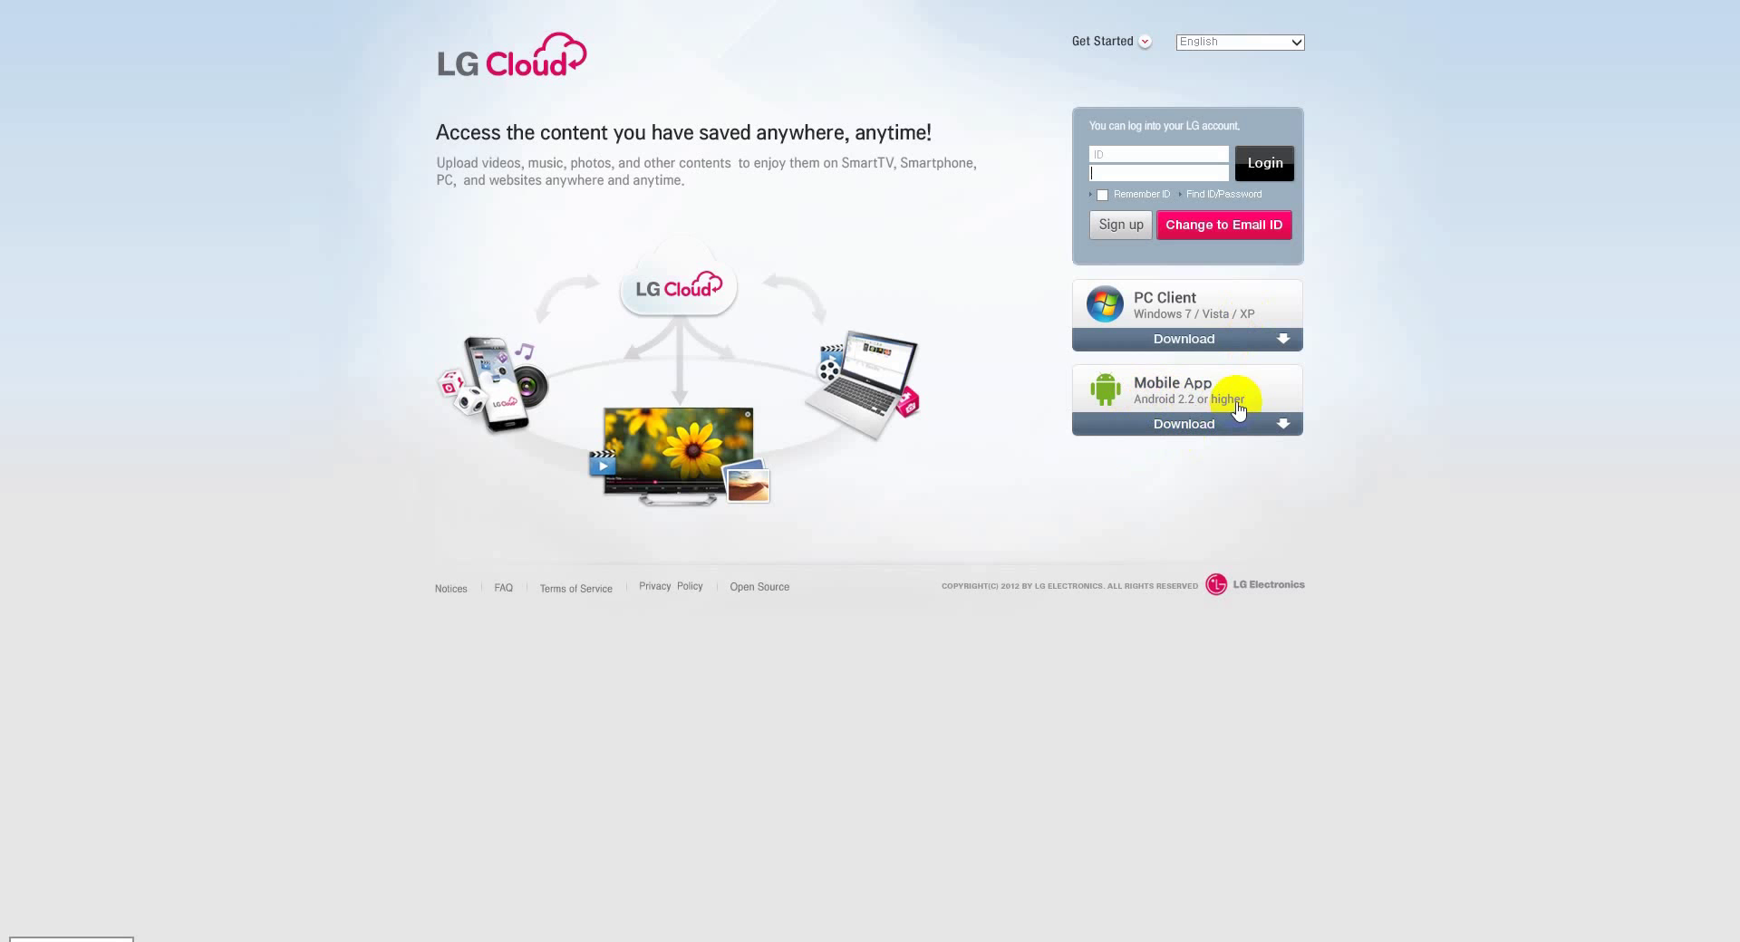
# Step: Download the LG Cloud PC client installer in Internet Explorer and run it
pyautogui.click(1157, 314)
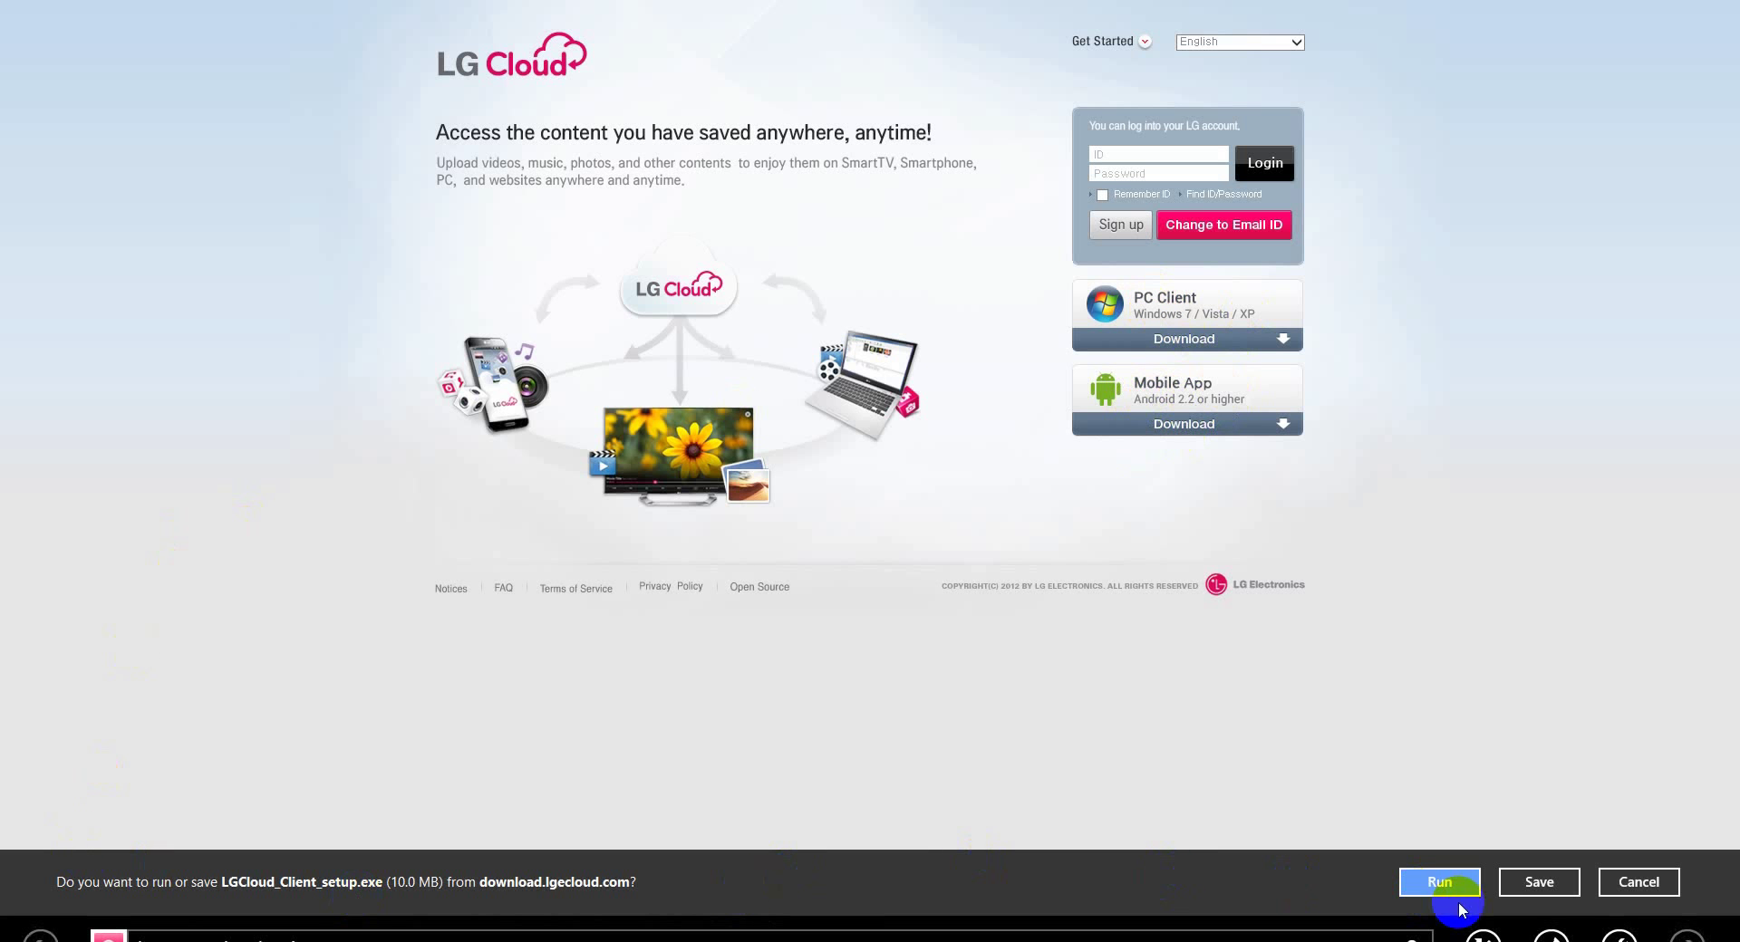
pyautogui.click(1537, 883)
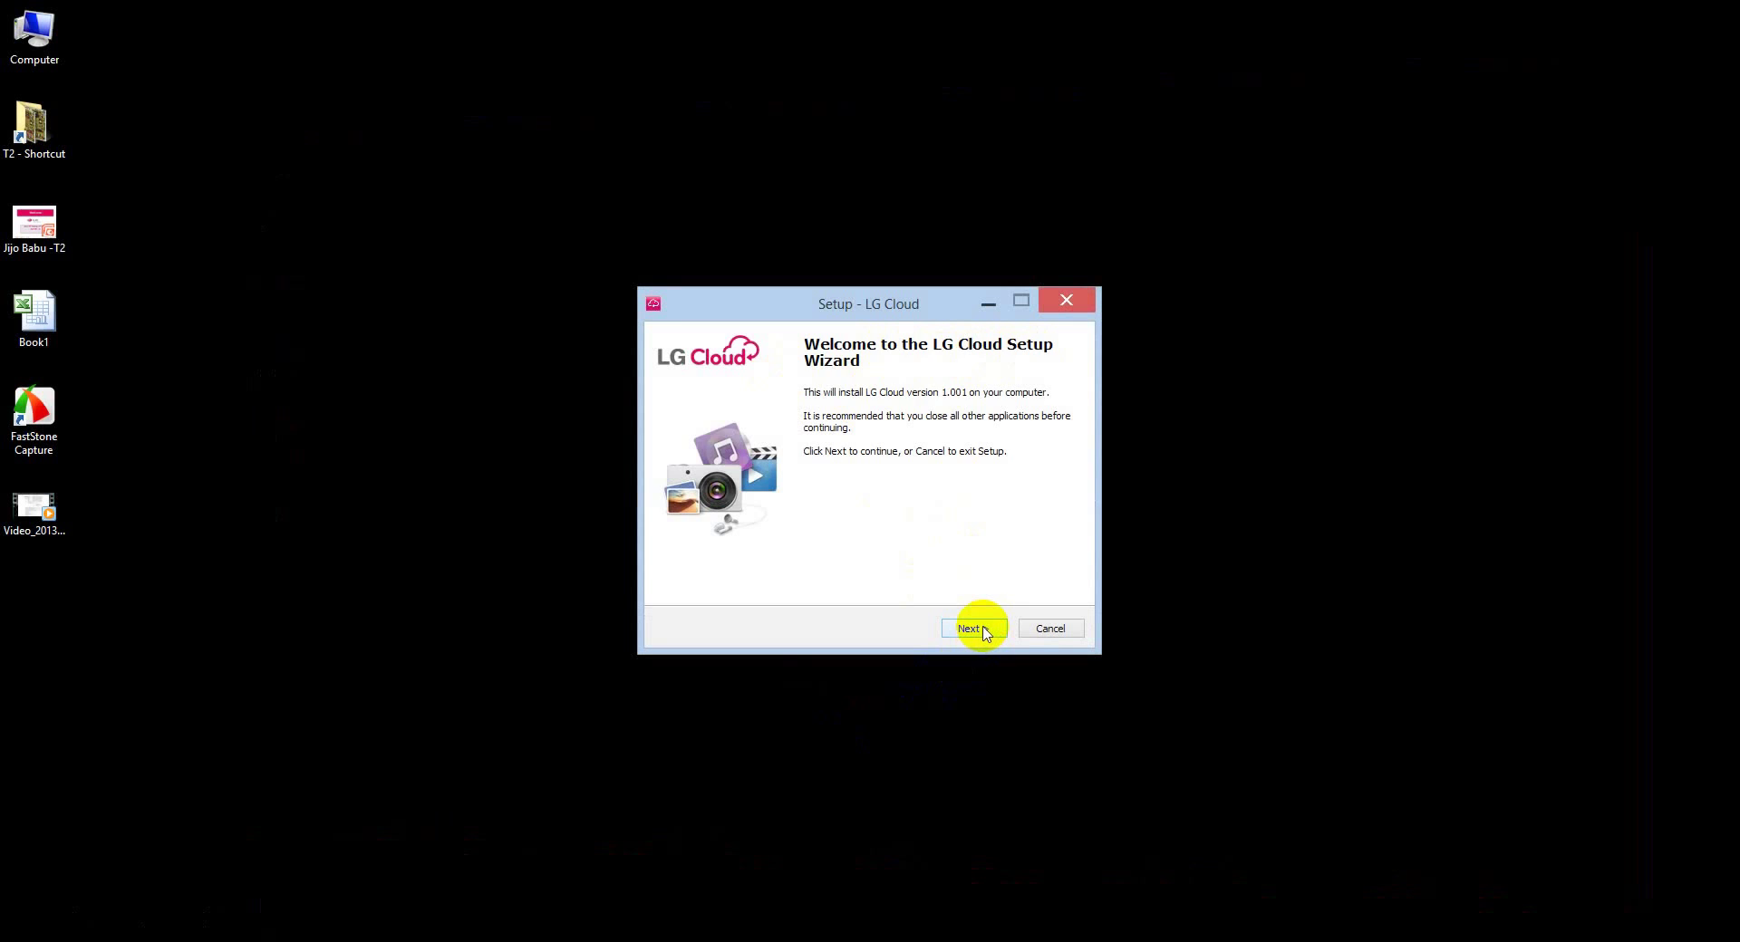
# Step: Choose Disable FolderSync in the LG Cloud setup wizard and continue to the download directory
pyautogui.click(970, 629)
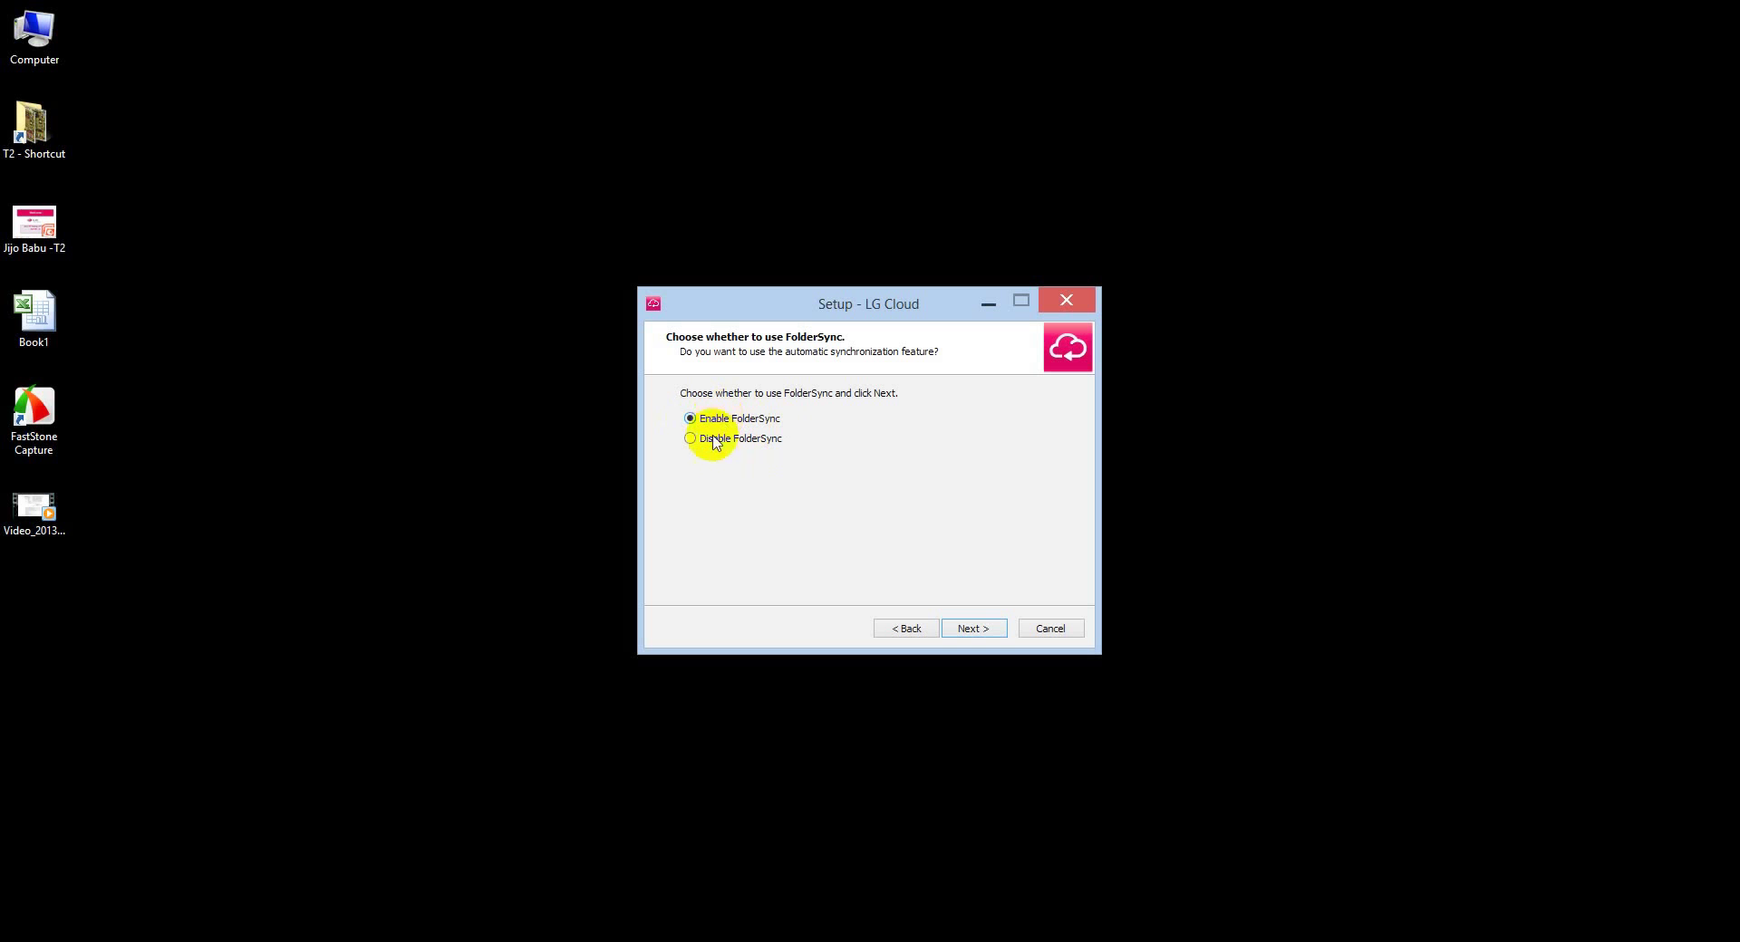
pyautogui.click(691, 438)
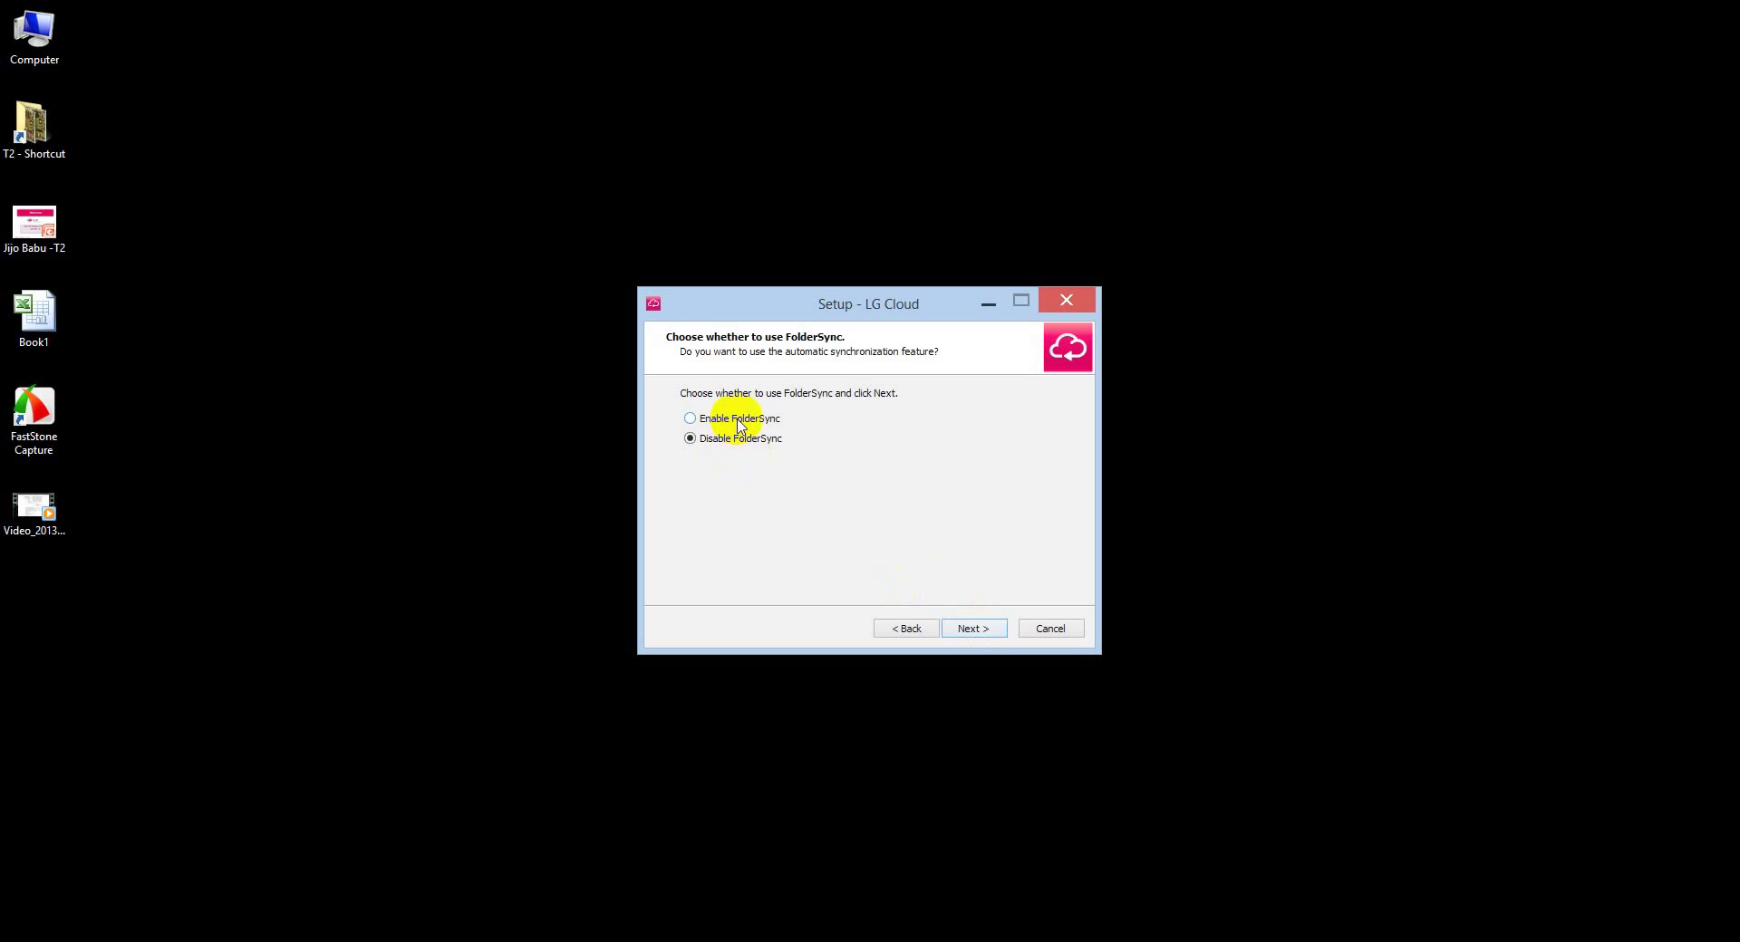
pyautogui.click(990, 635)
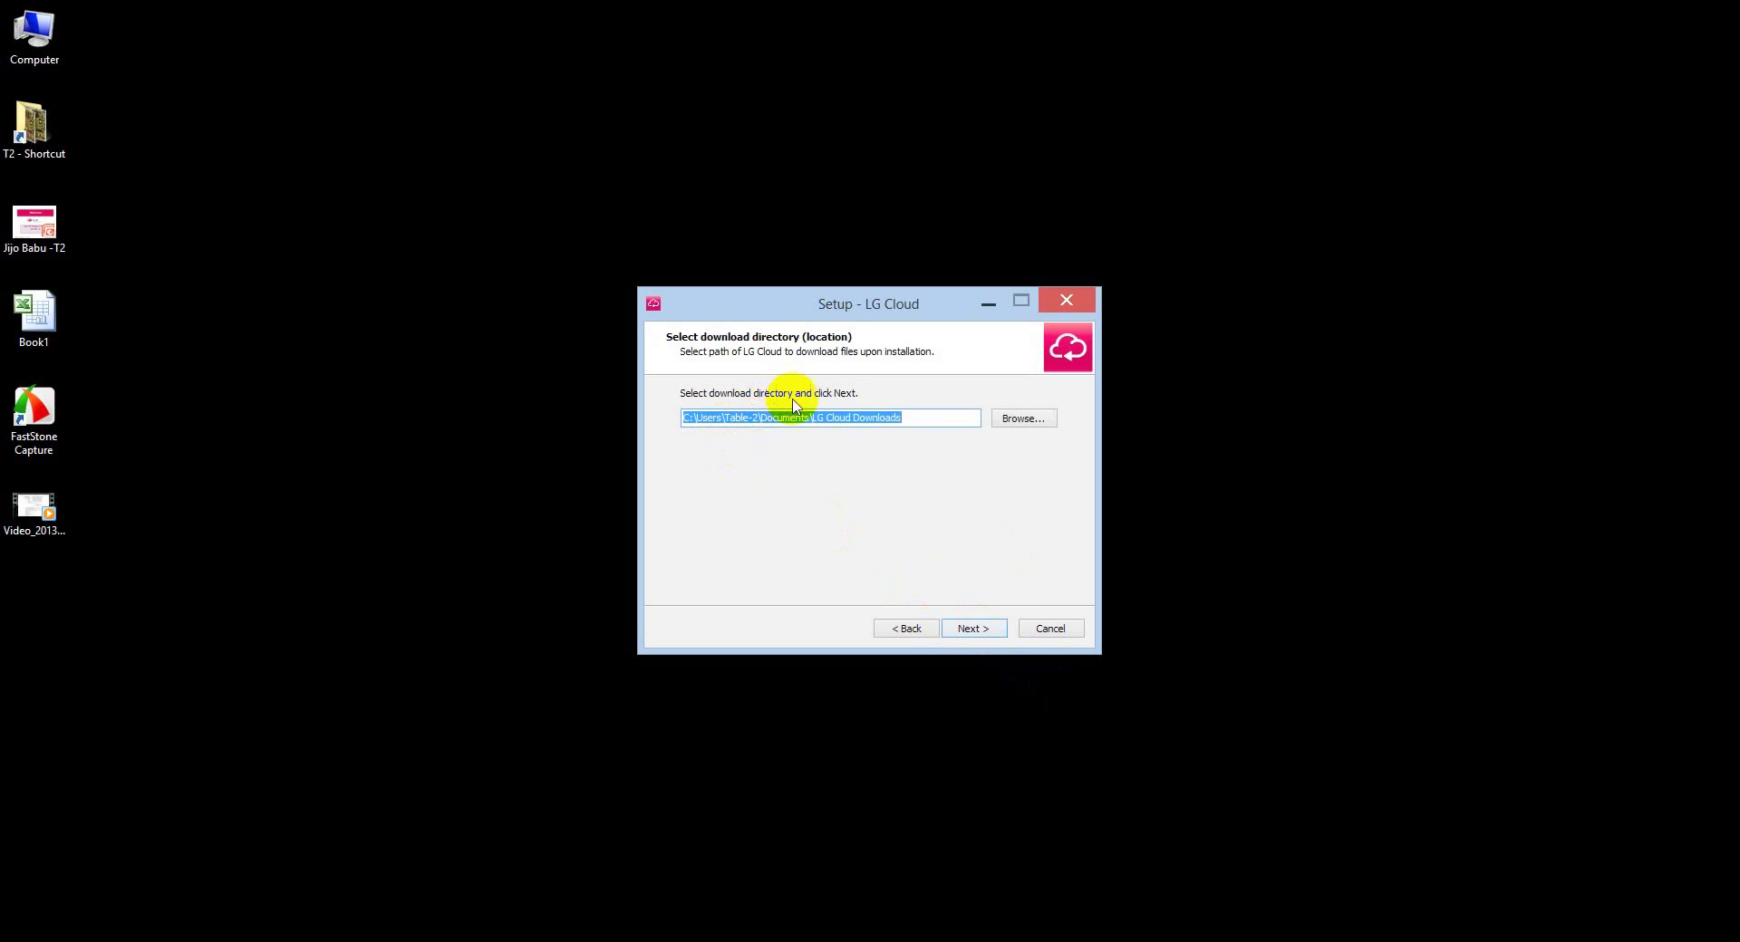
# Step: Accept default download, install and Start Menu folders plus desktop/Quick Launch shortcuts, then install
pyautogui.click(984, 636)
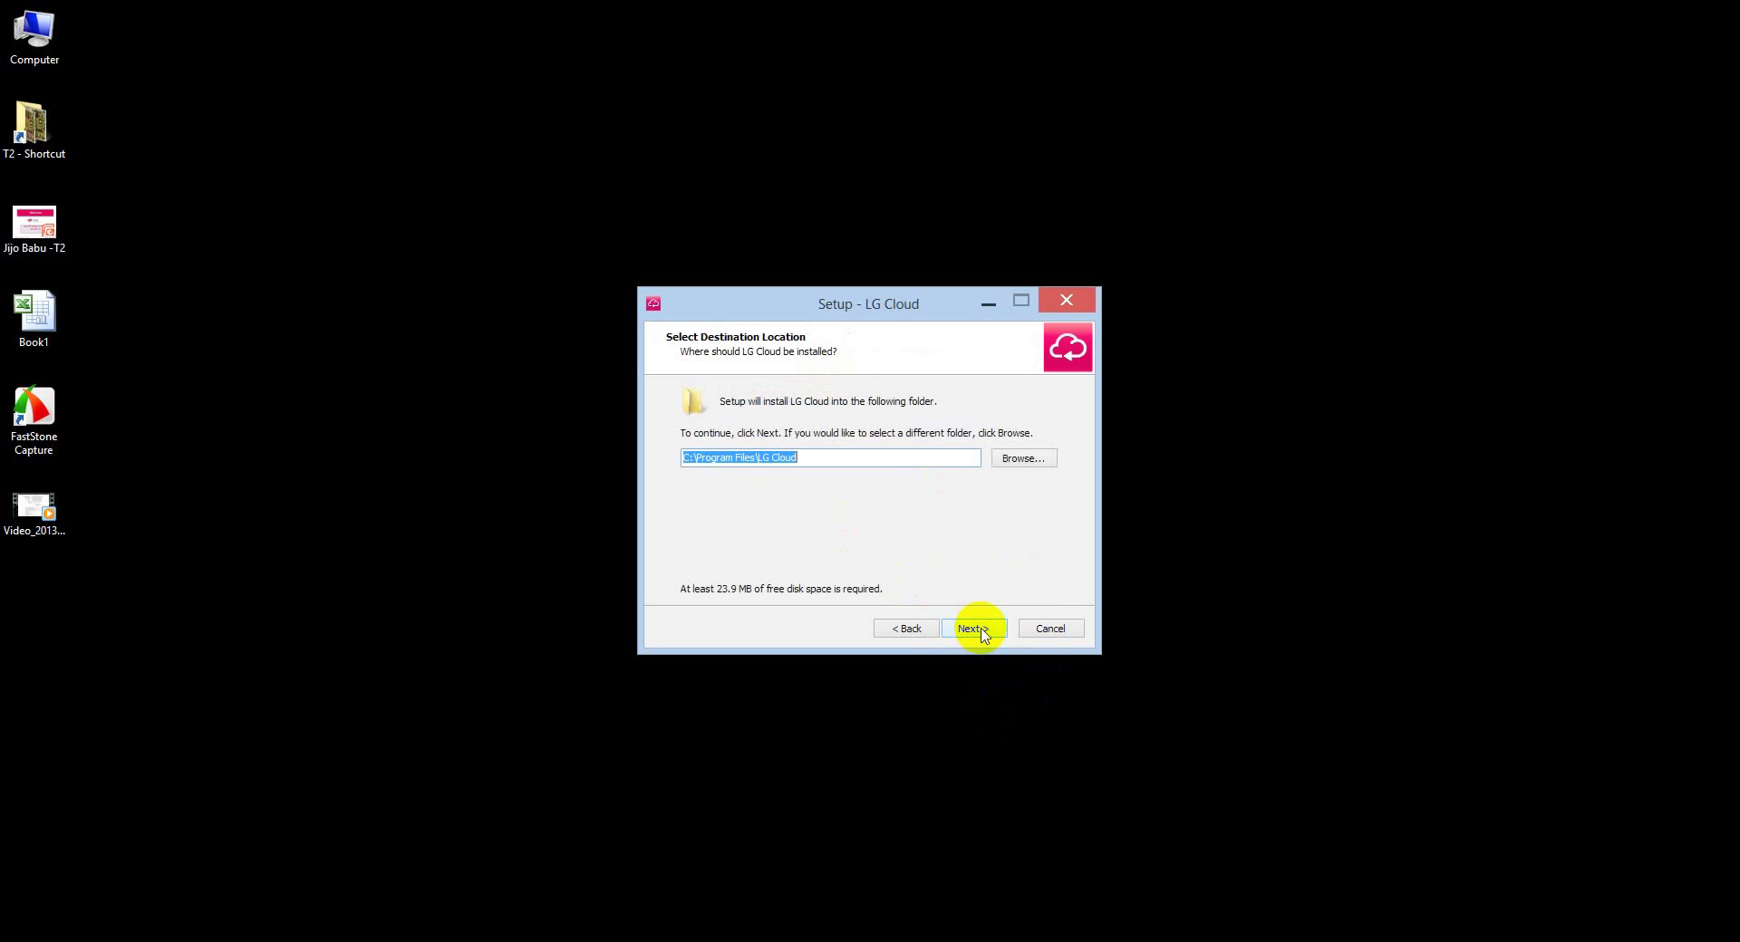
pyautogui.click(984, 636)
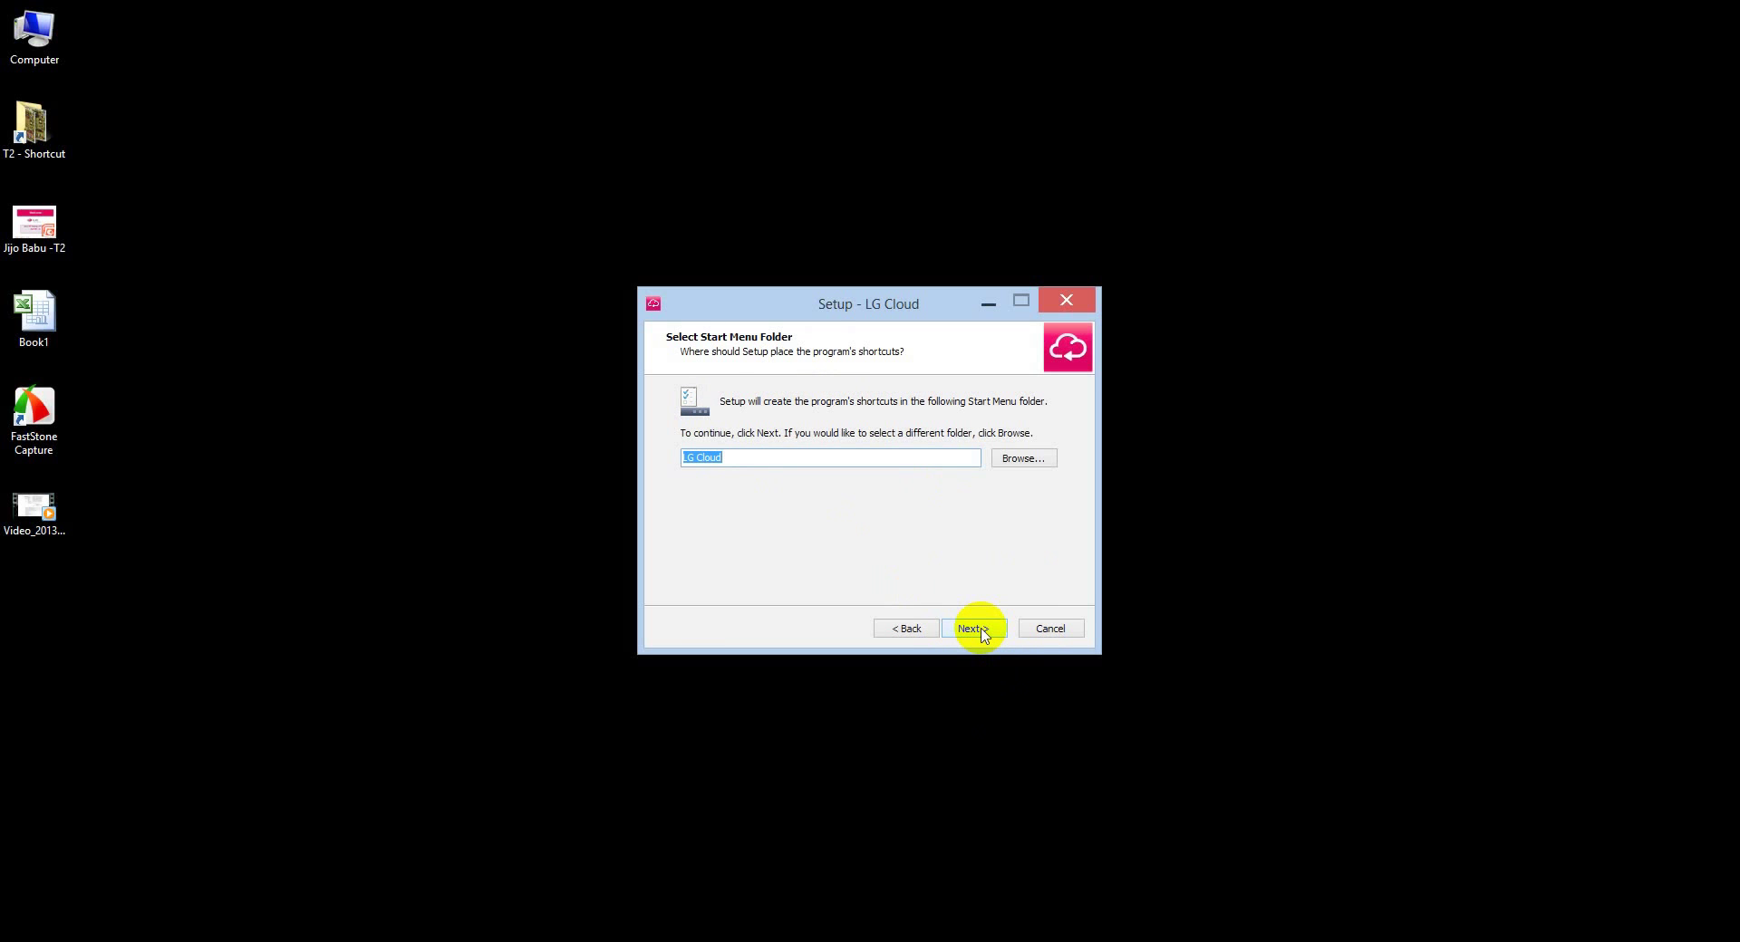
pyautogui.click(984, 635)
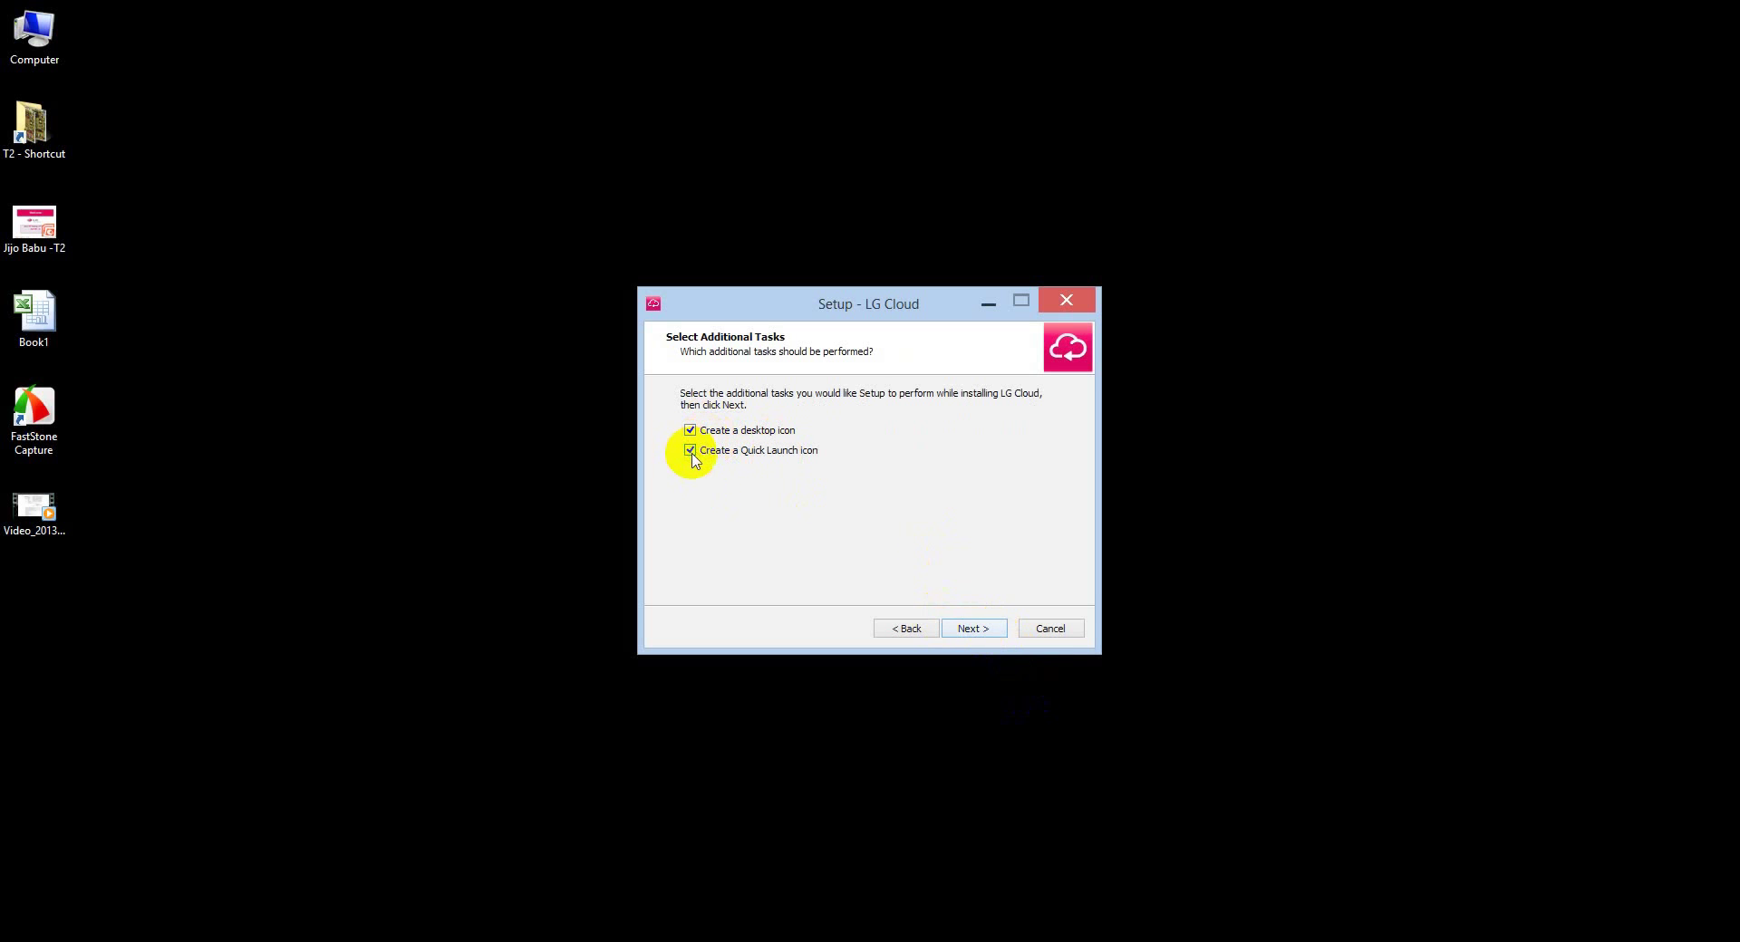
pyautogui.click(971, 629)
pyautogui.click(972, 630)
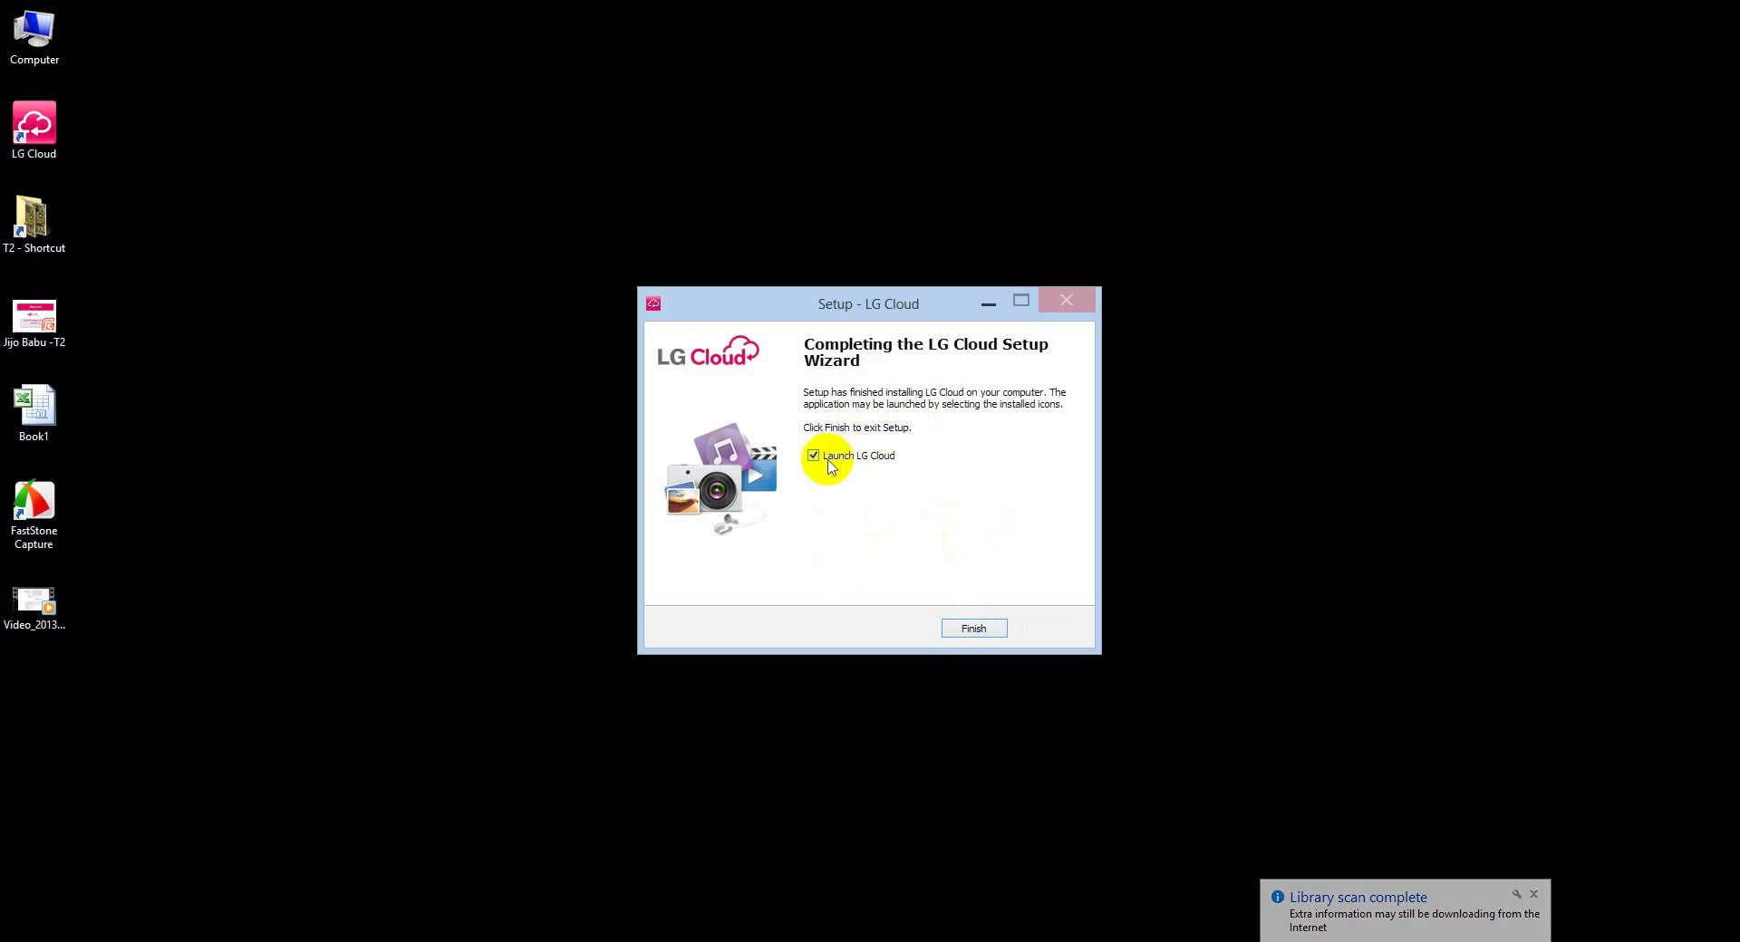
# Step: Finish setup to launch LG Cloud and log in with the account email and password
pyautogui.click(977, 629)
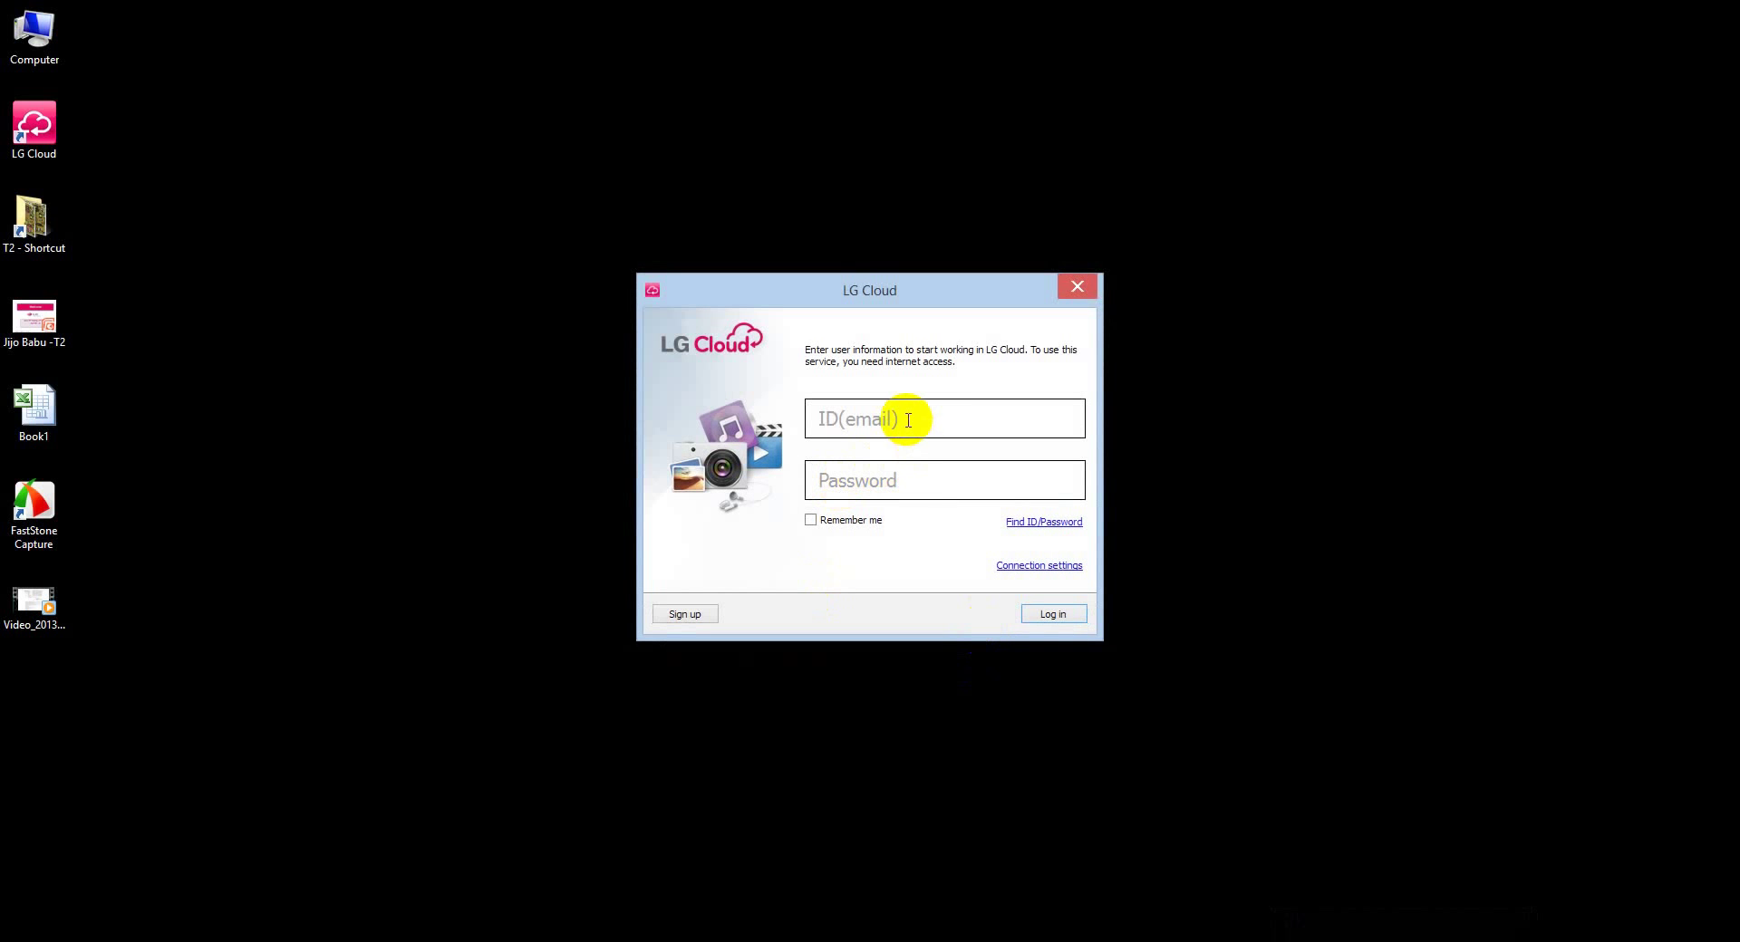
pyautogui.click(907, 419)
pyautogui.click(912, 481)
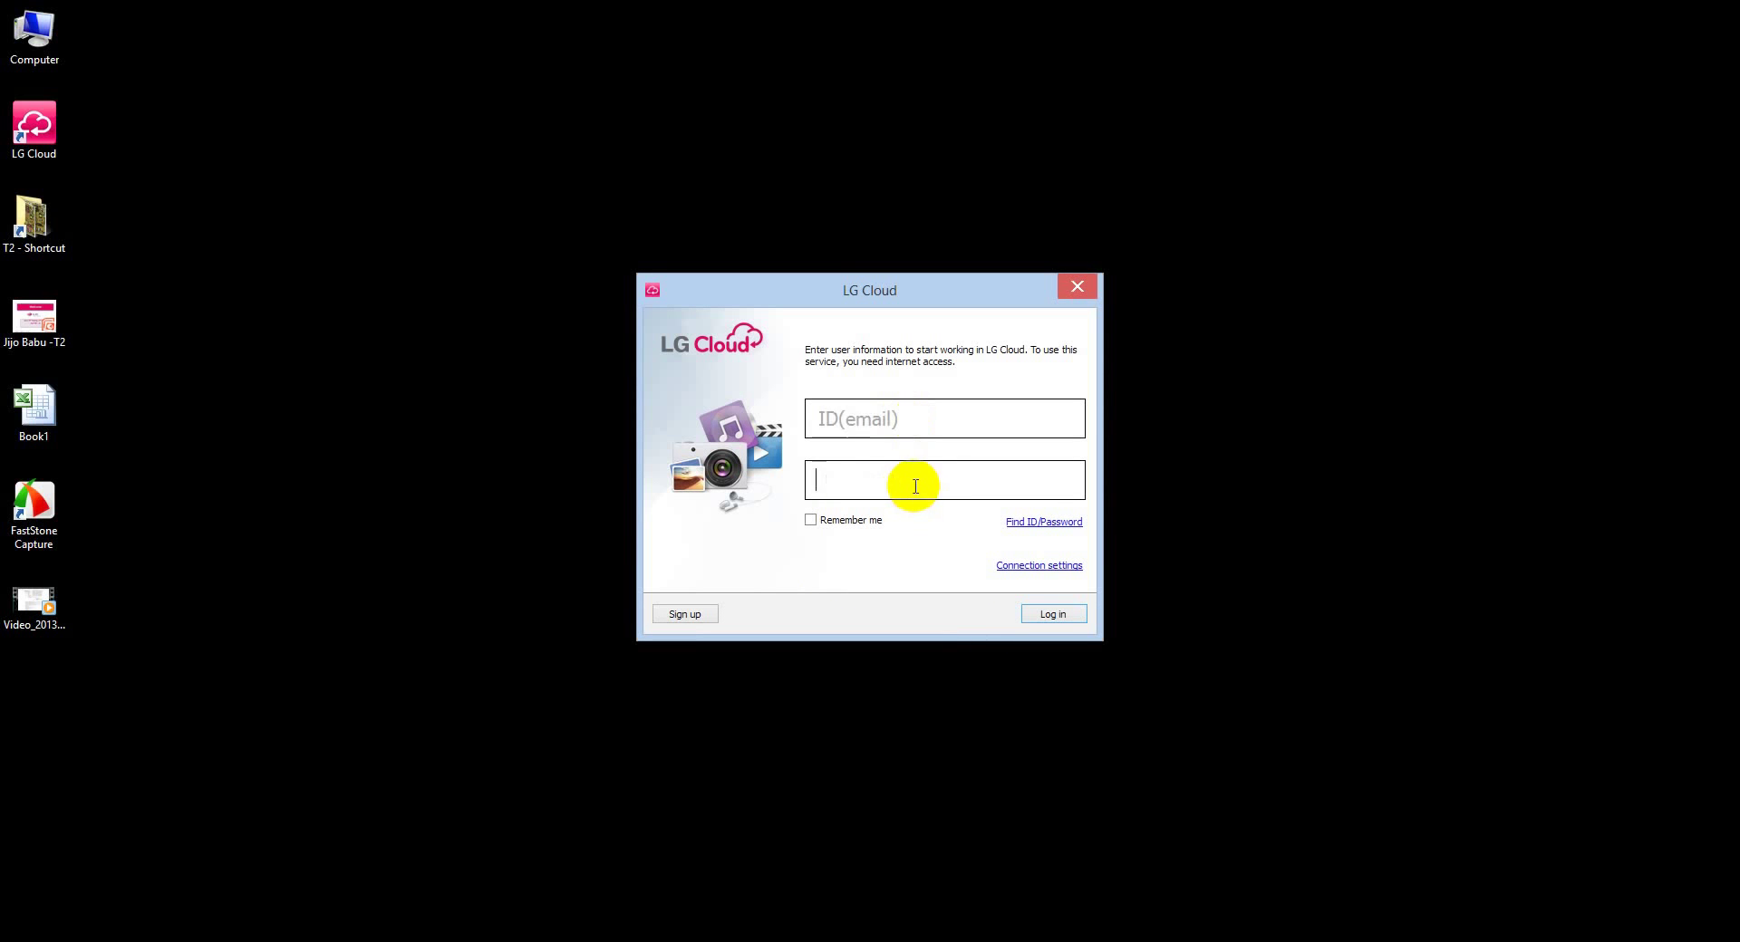
pyautogui.click(850, 416)
pyautogui.click(1053, 614)
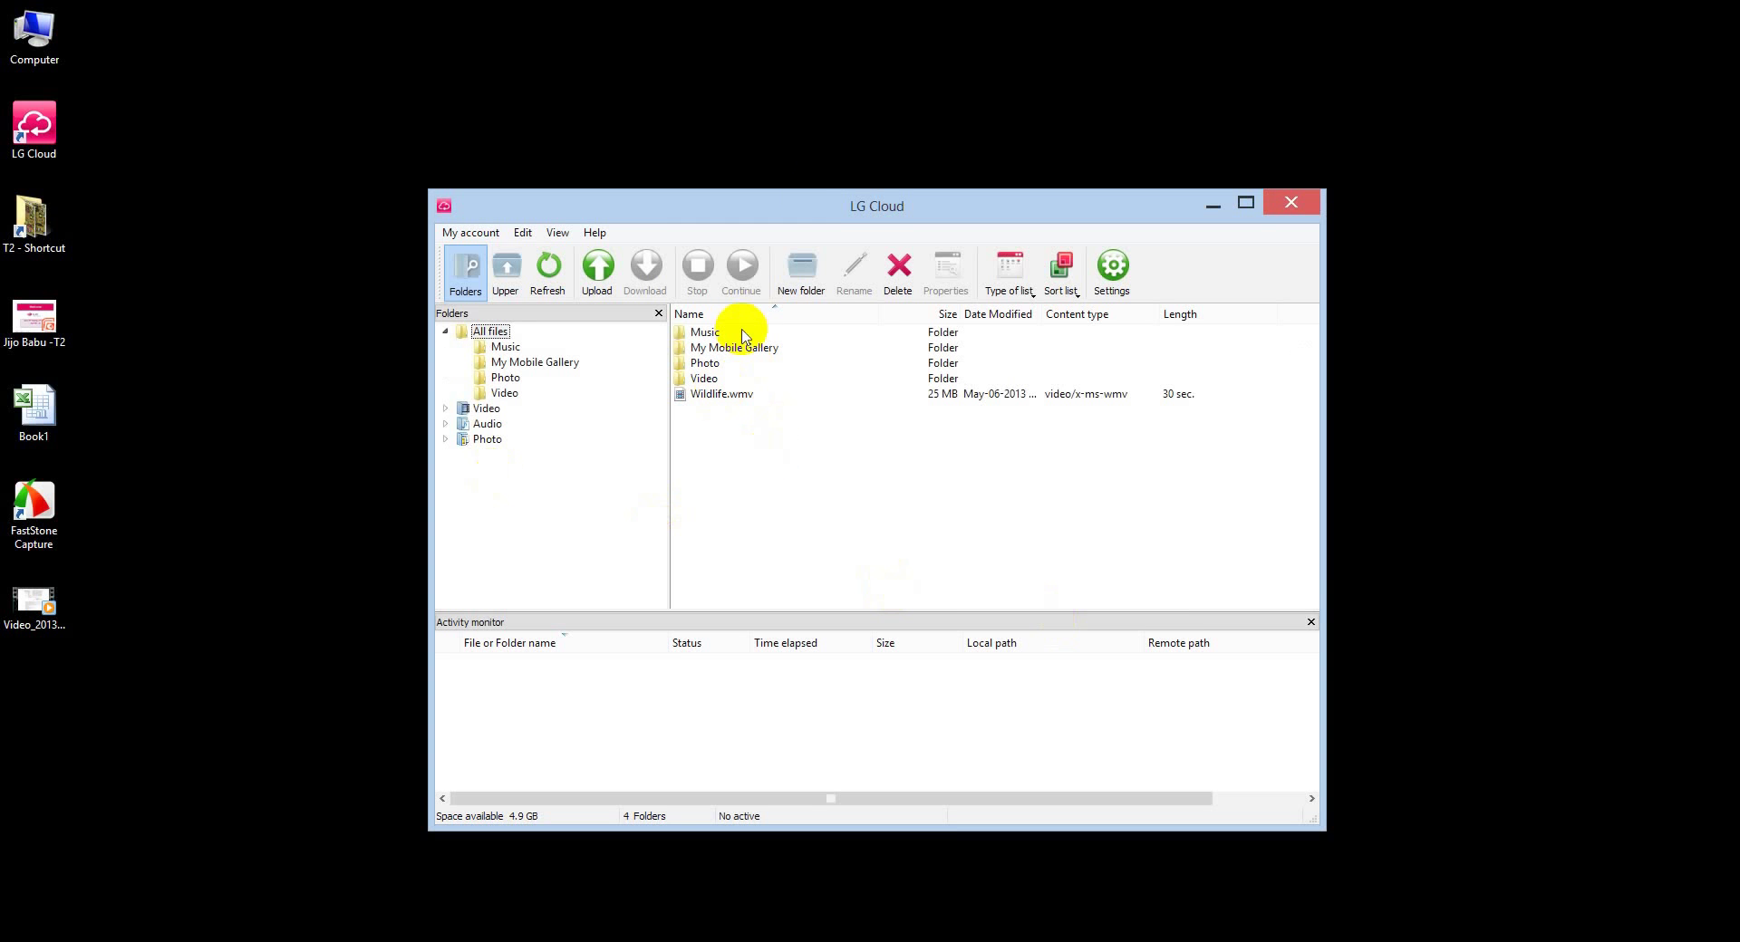
# Step: Upload picture001.jpg from Libraries > Pictures > Camera Roll into All files
pyautogui.moveTo(823, 206); pyautogui.dragTo(821, 141)
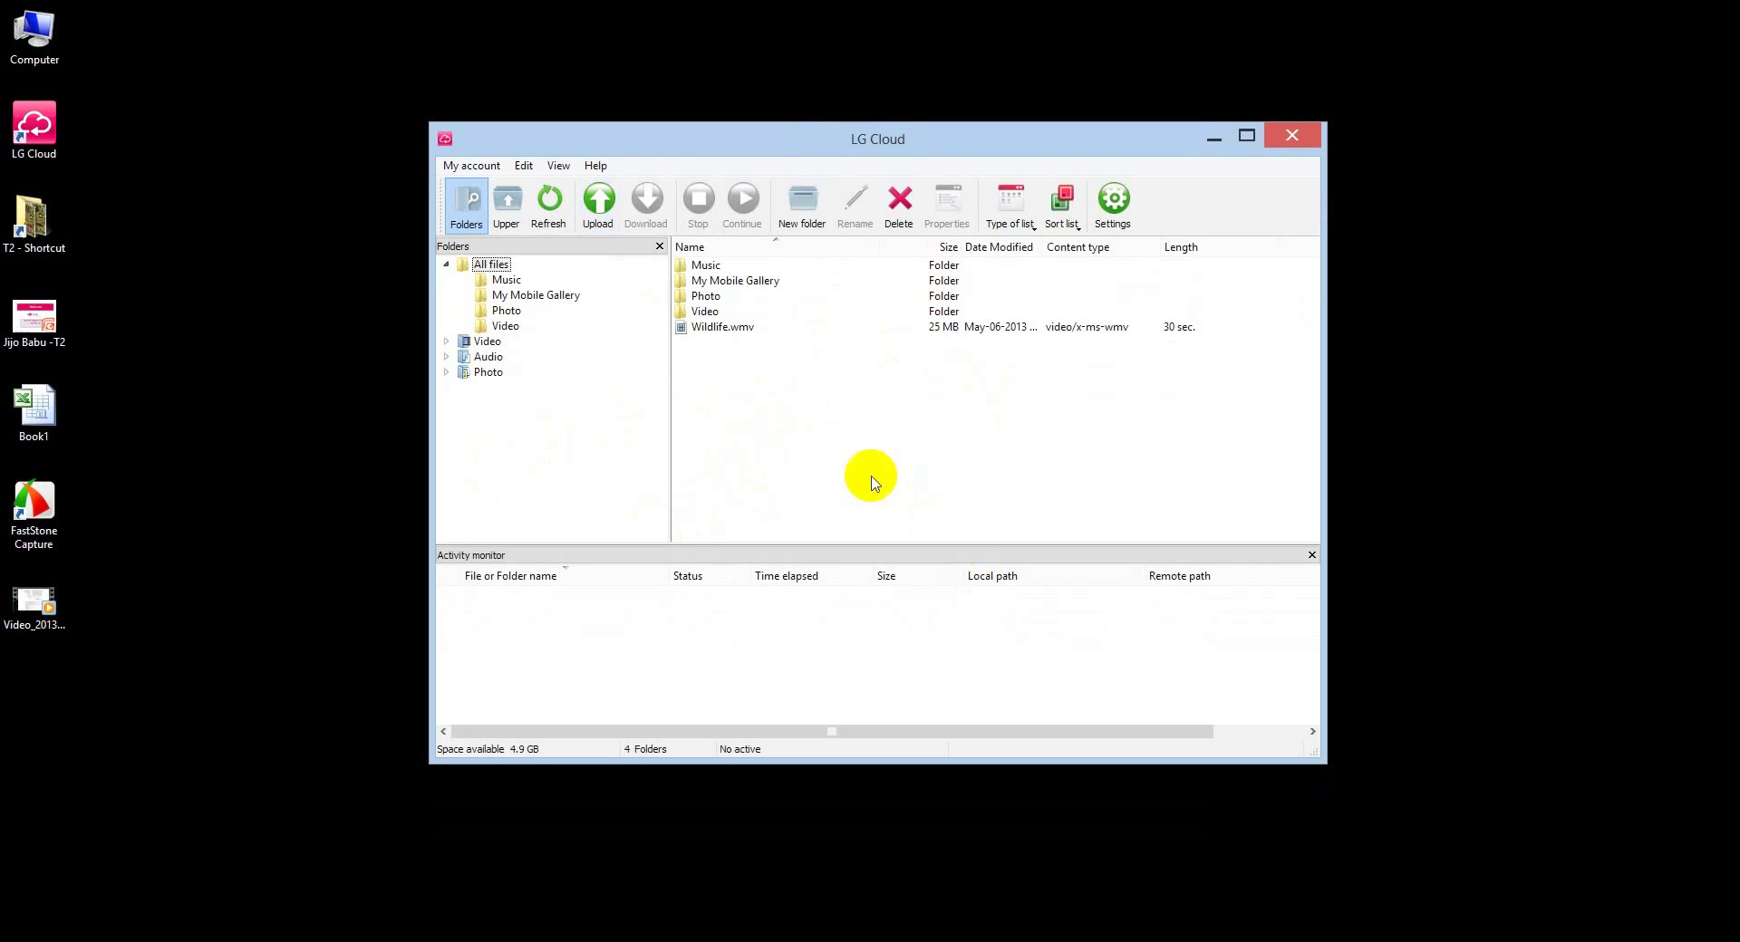
pyautogui.click(487, 268)
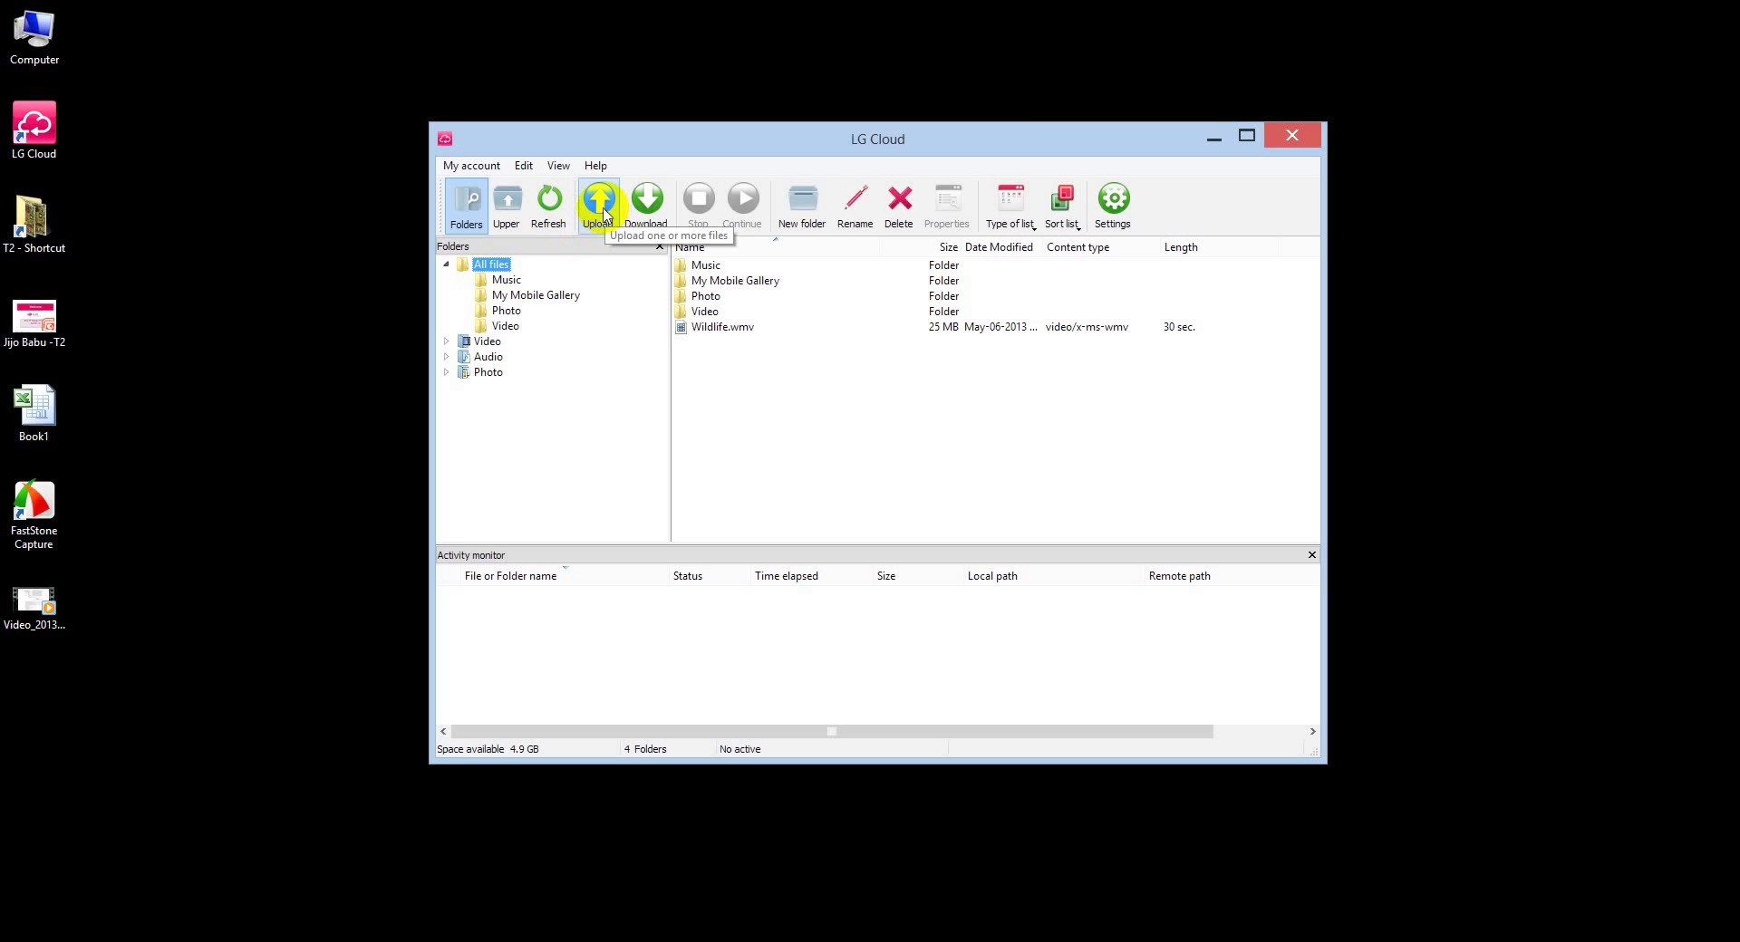
pyautogui.click(598, 211)
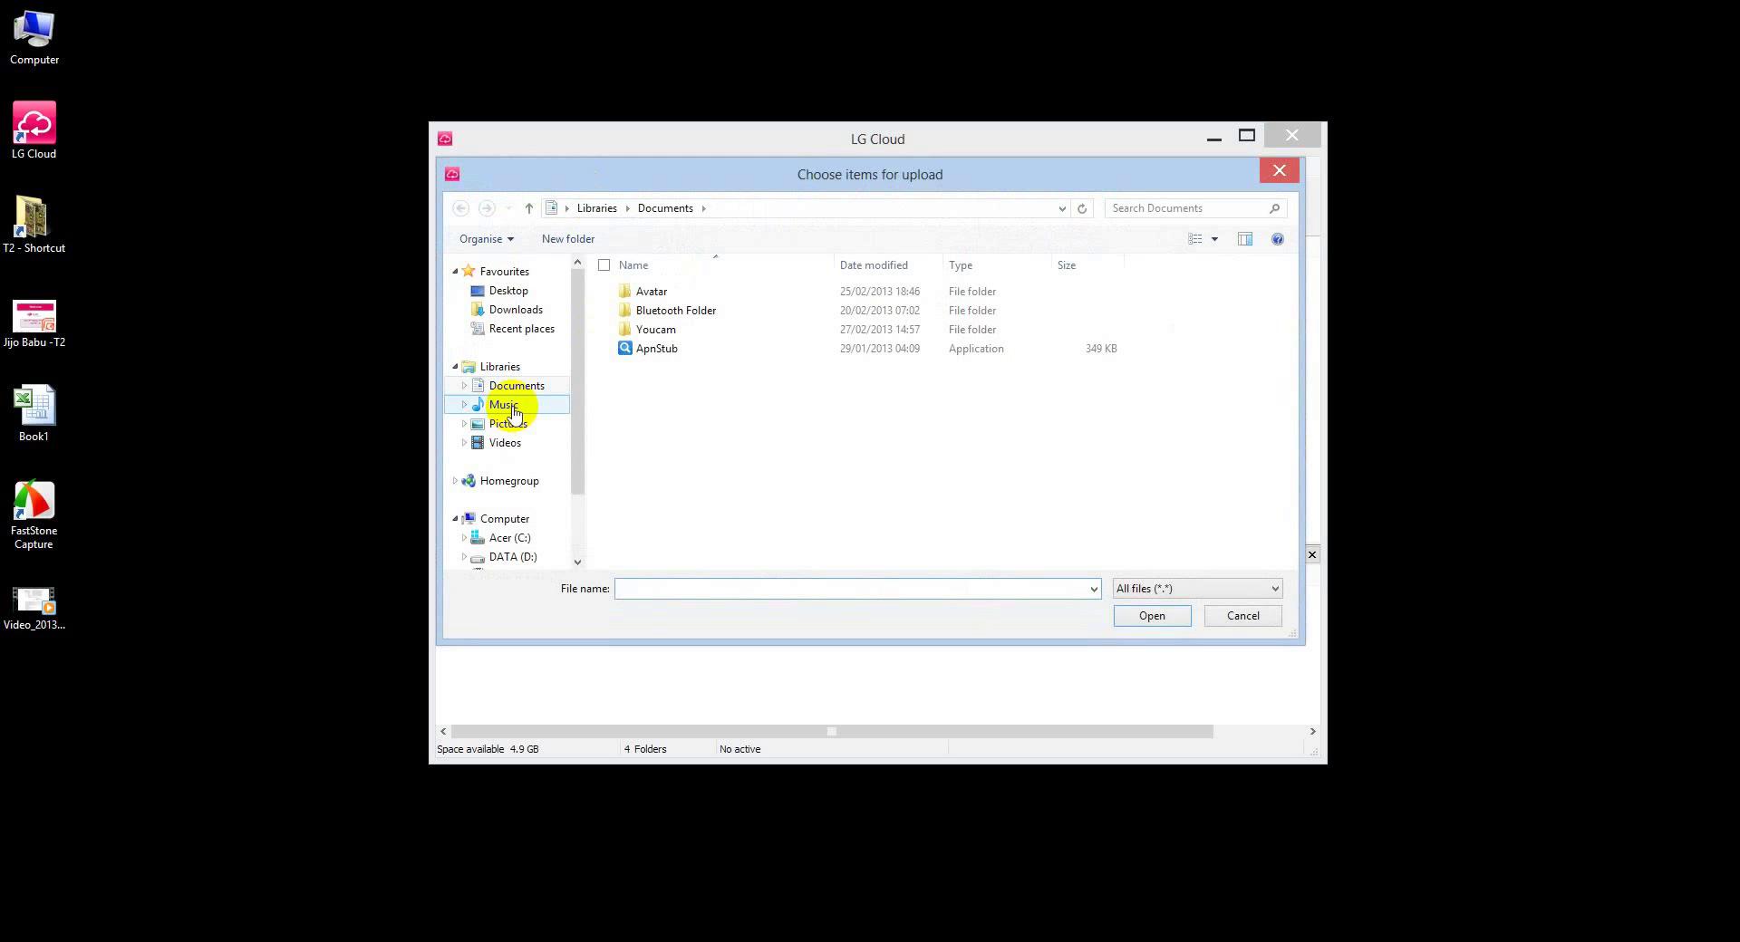
pyautogui.moveTo(505, 443)
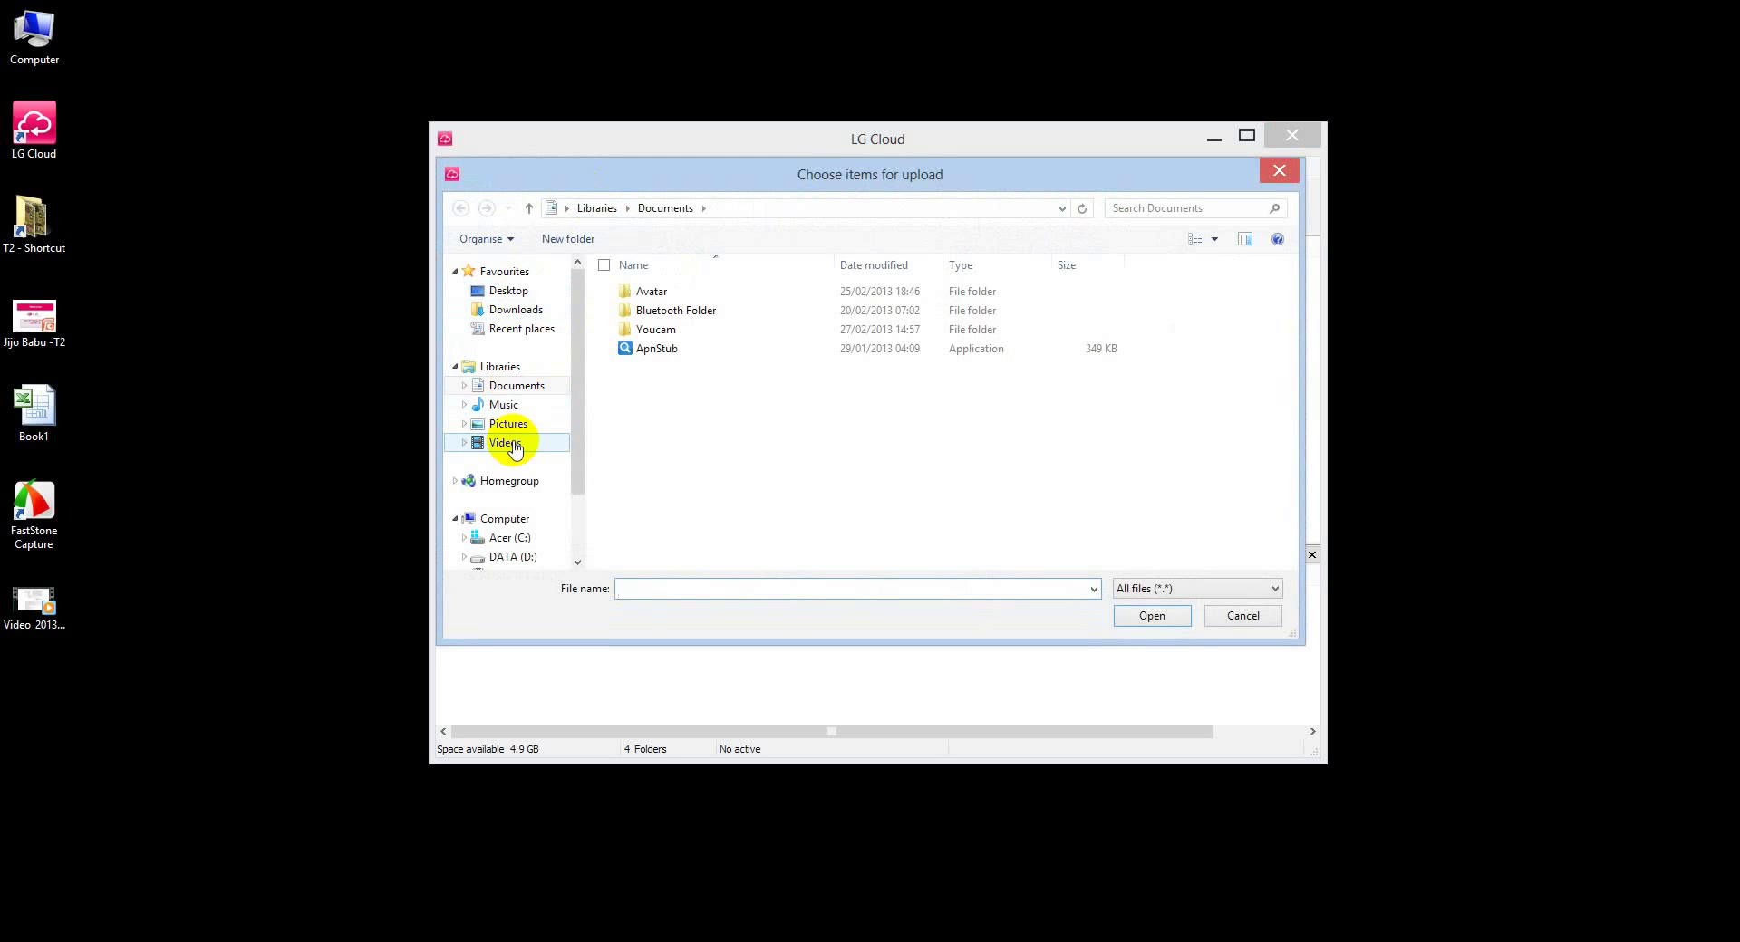
pyautogui.click(506, 441)
pyautogui.doubleClick(645, 307)
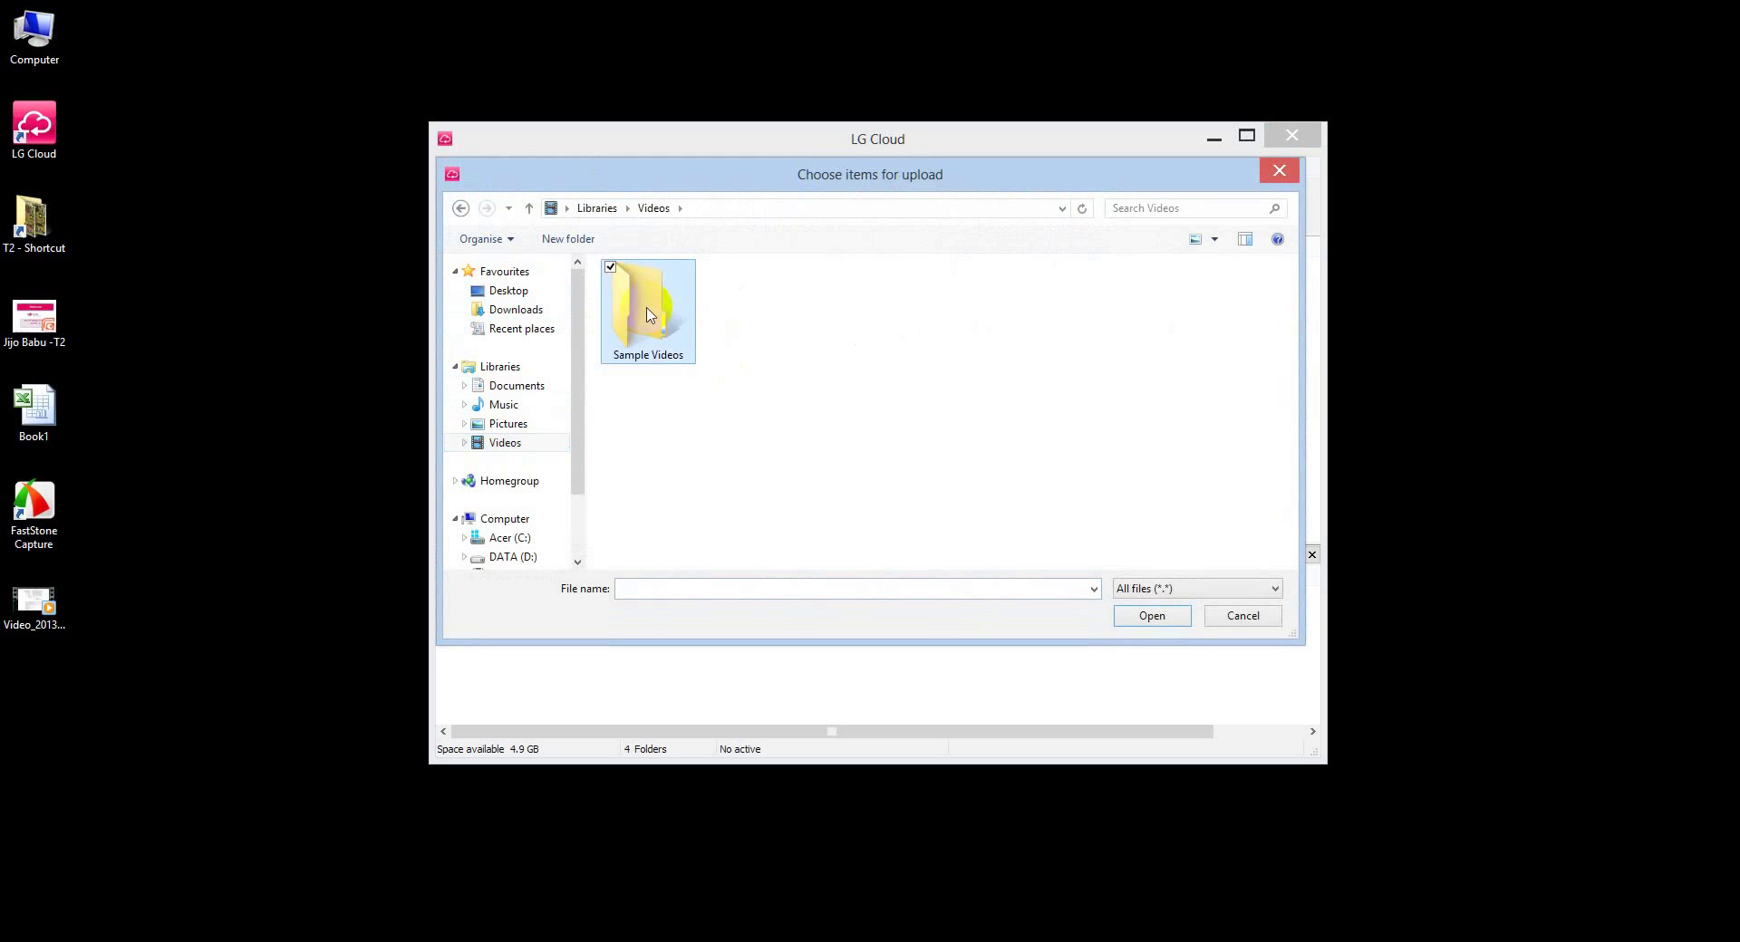
pyautogui.click(508, 424)
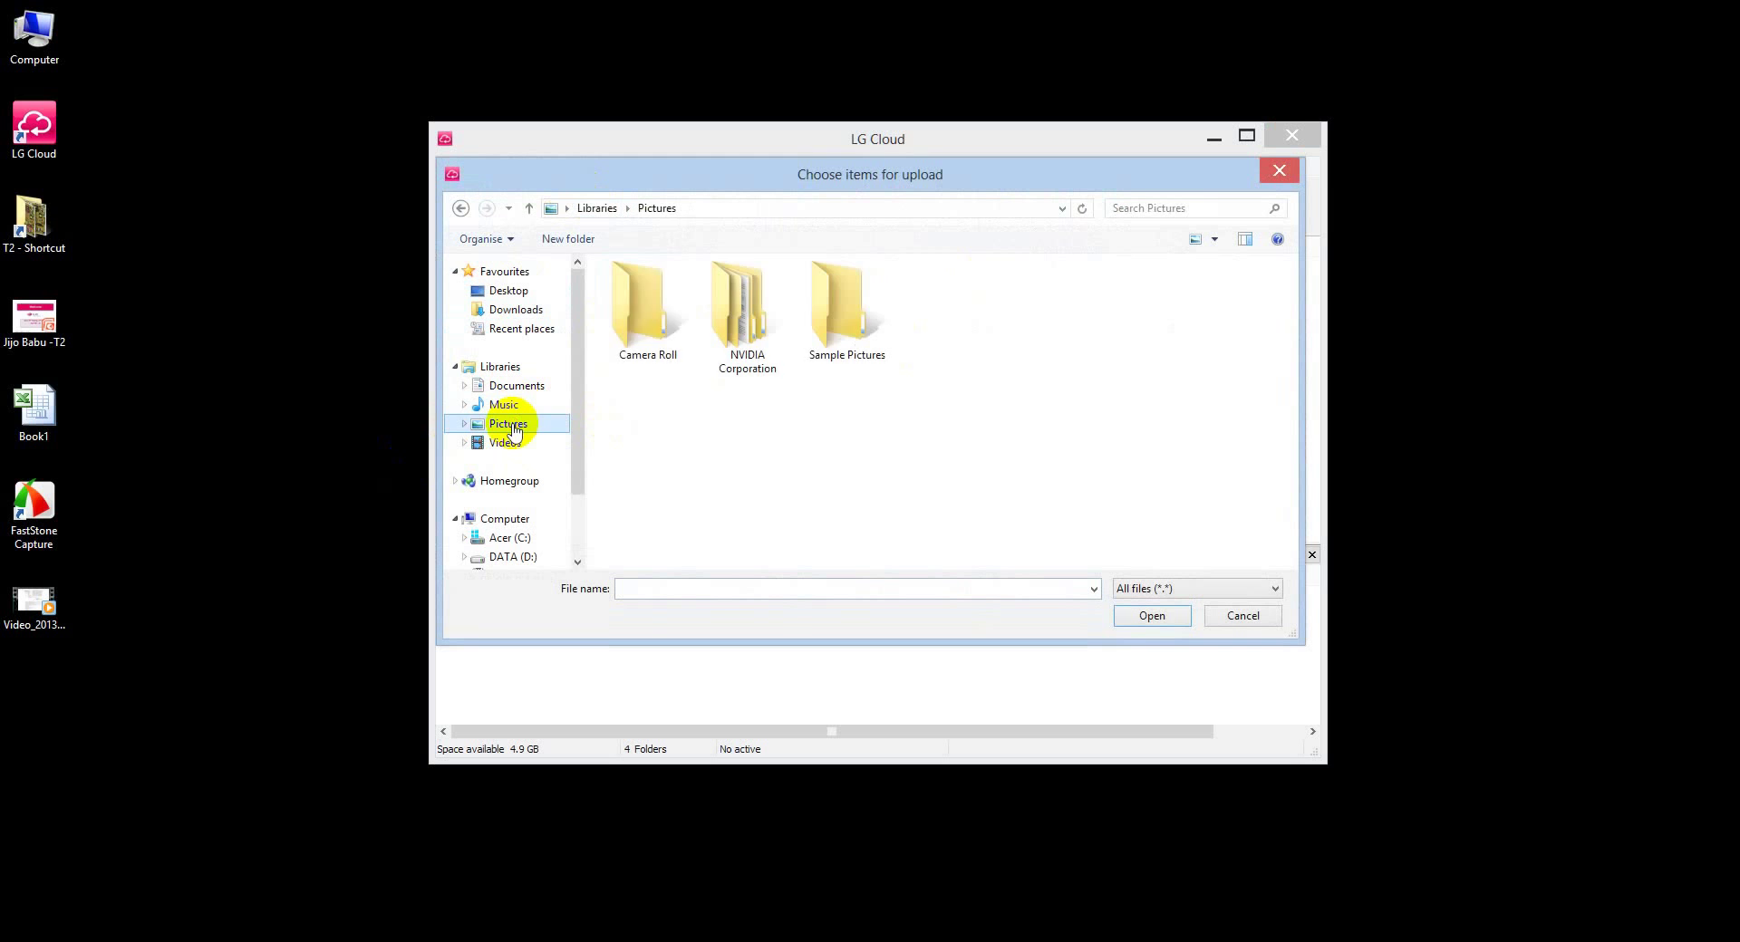
pyautogui.doubleClick(649, 343)
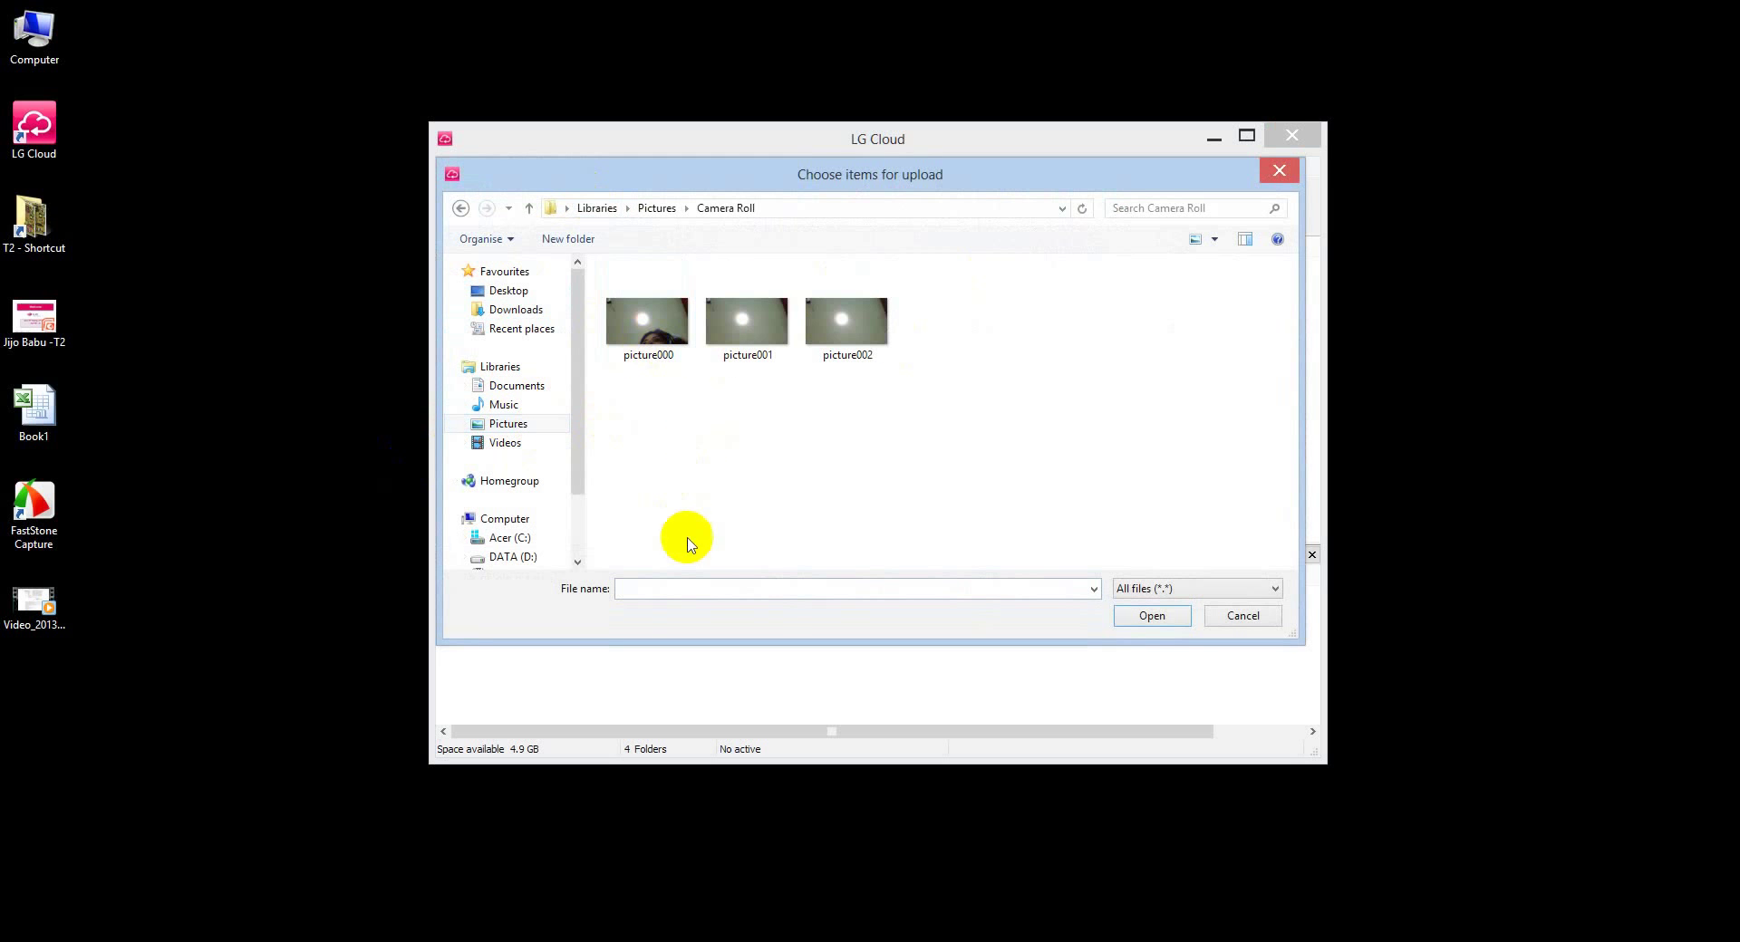
pyautogui.click(747, 331)
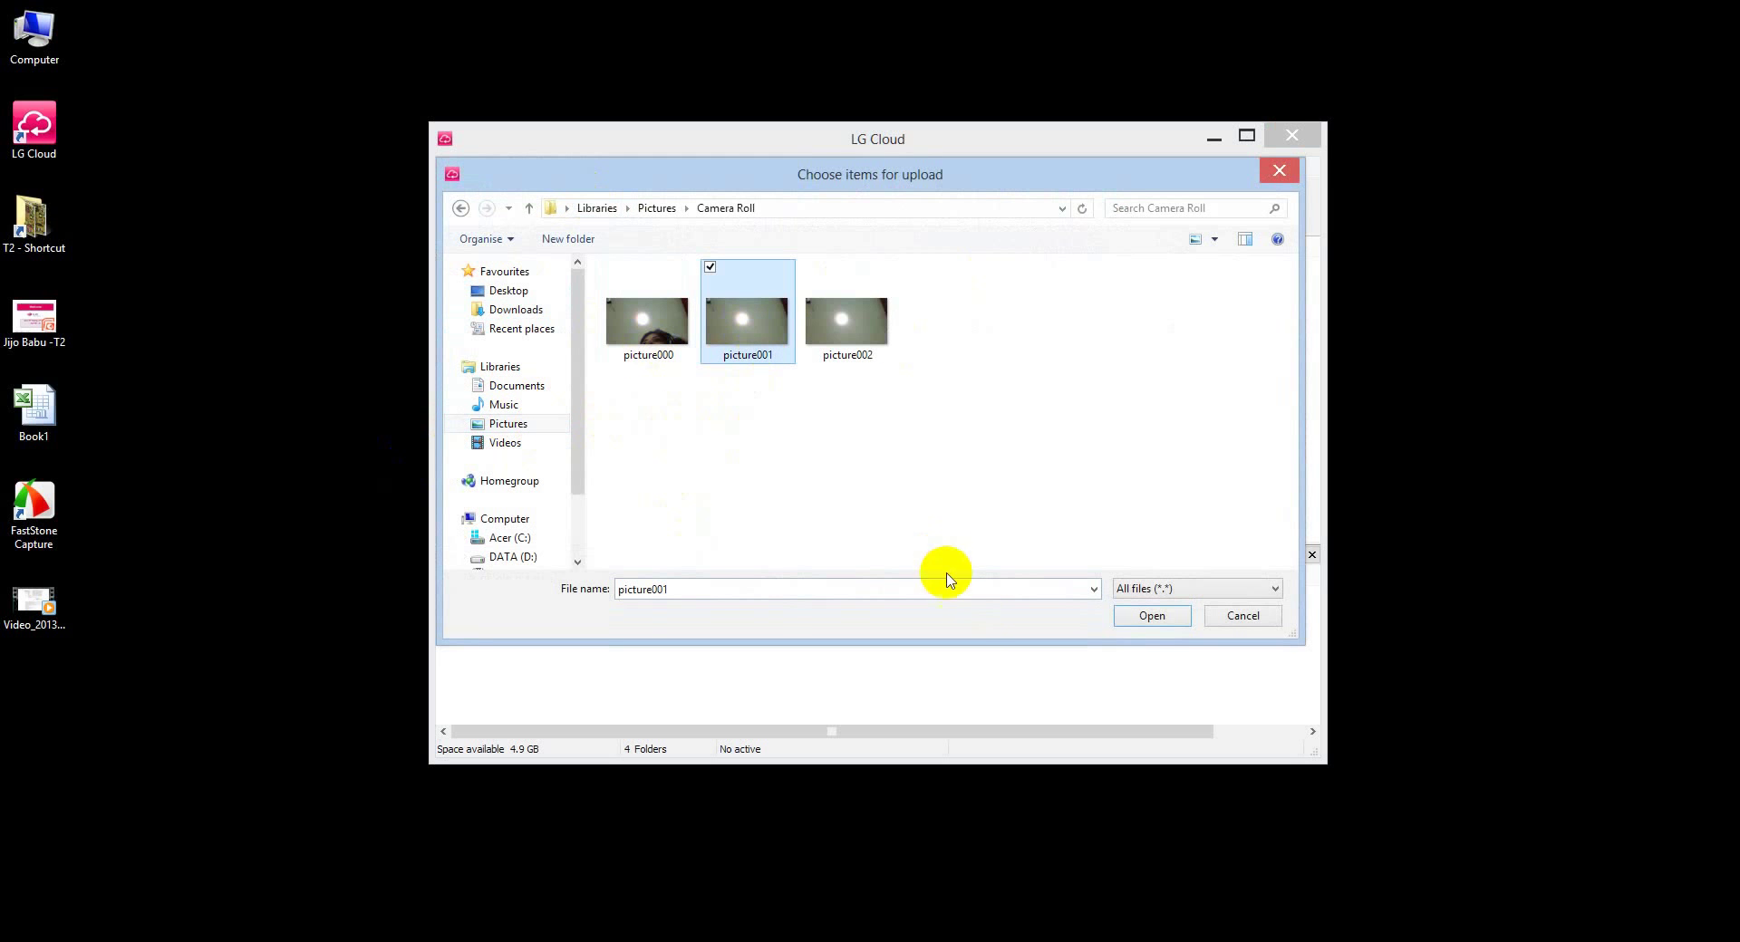
pyautogui.click(1149, 616)
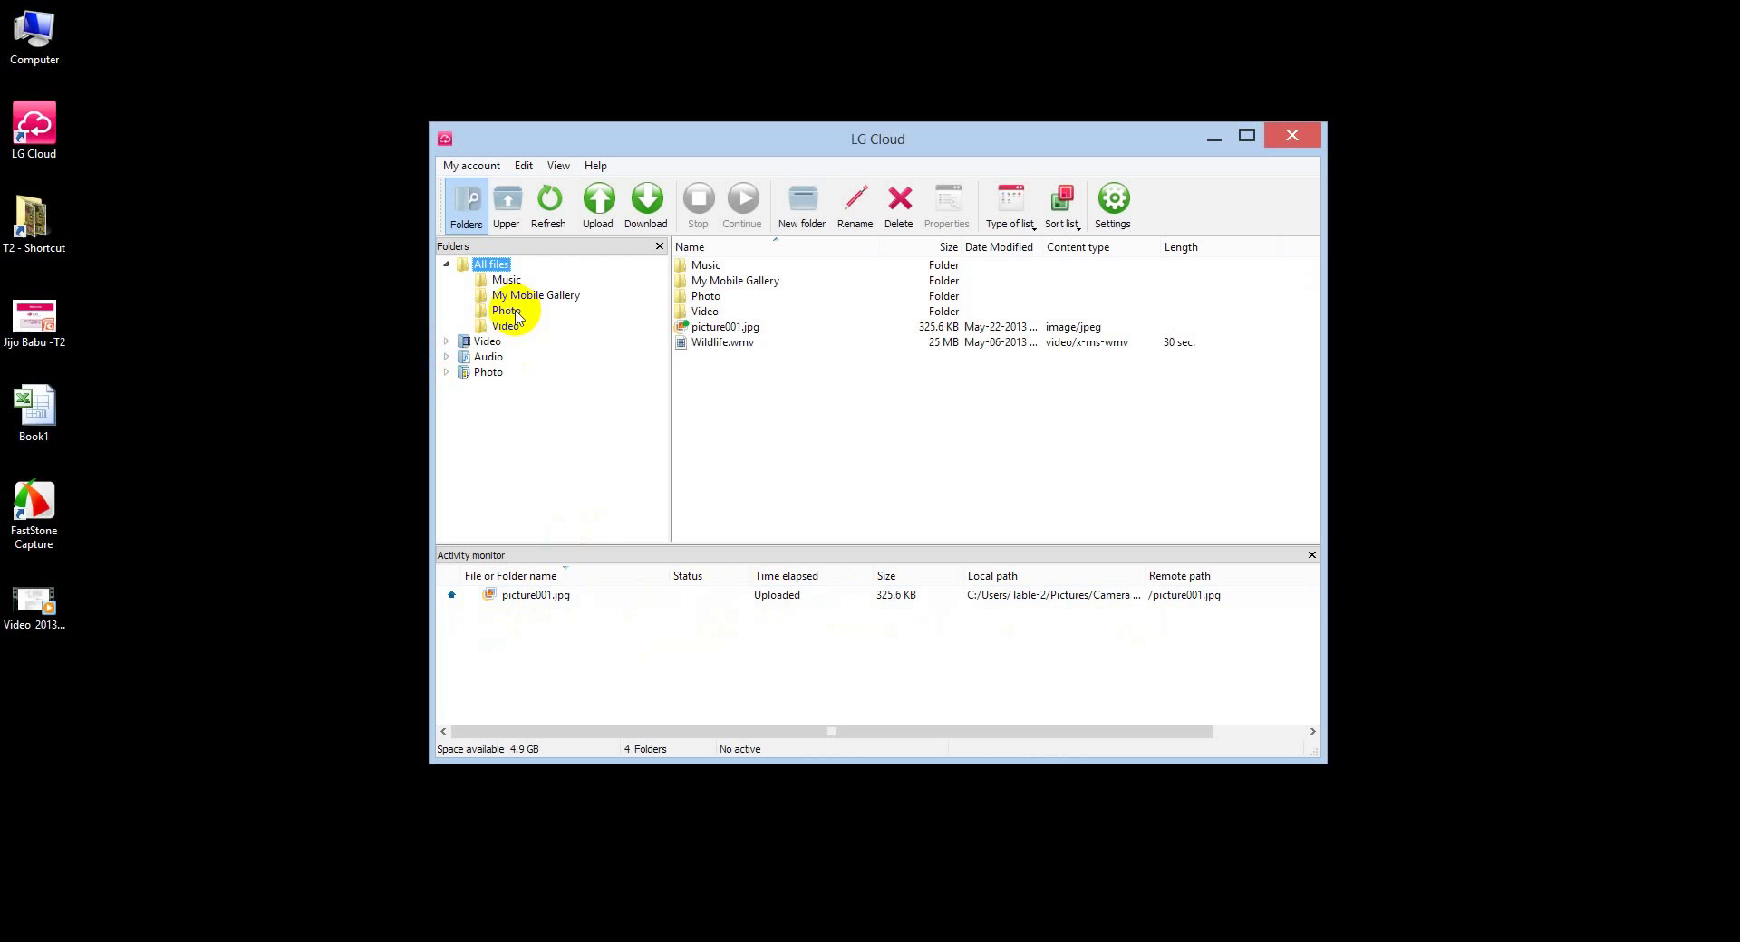
# Step: Browse Photo by date and by folder, then open the Video folder showing 25022012001.mp4
pyautogui.click(505, 311)
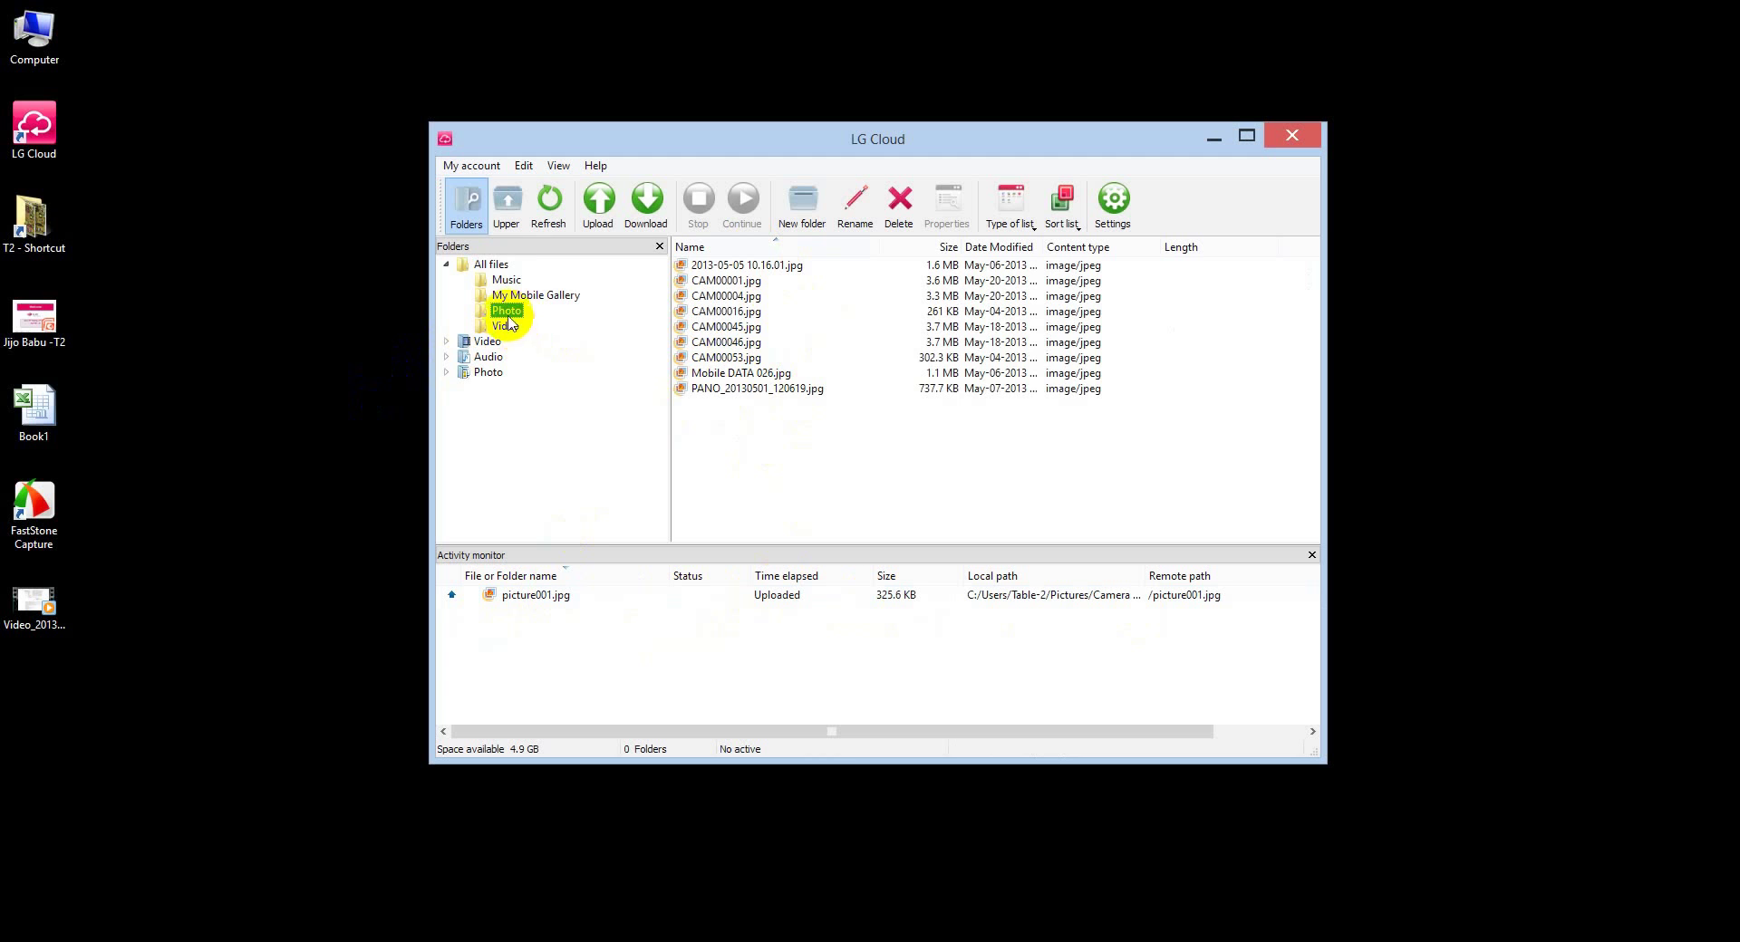
pyautogui.click(502, 281)
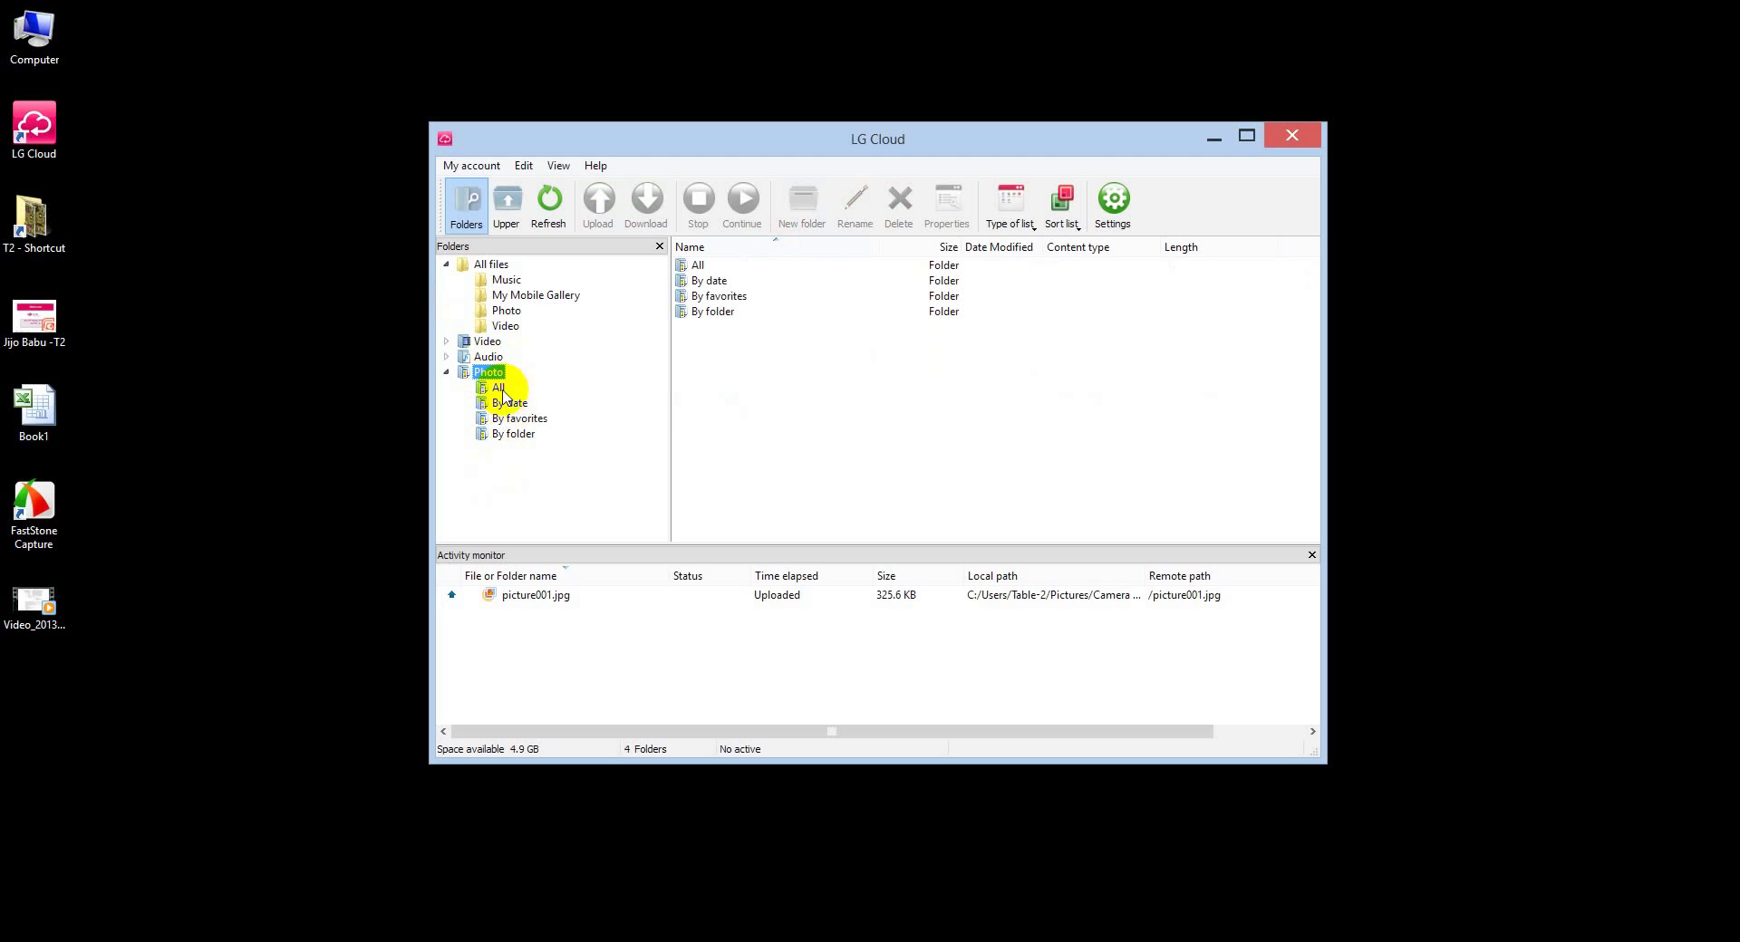
pyautogui.click(508, 407)
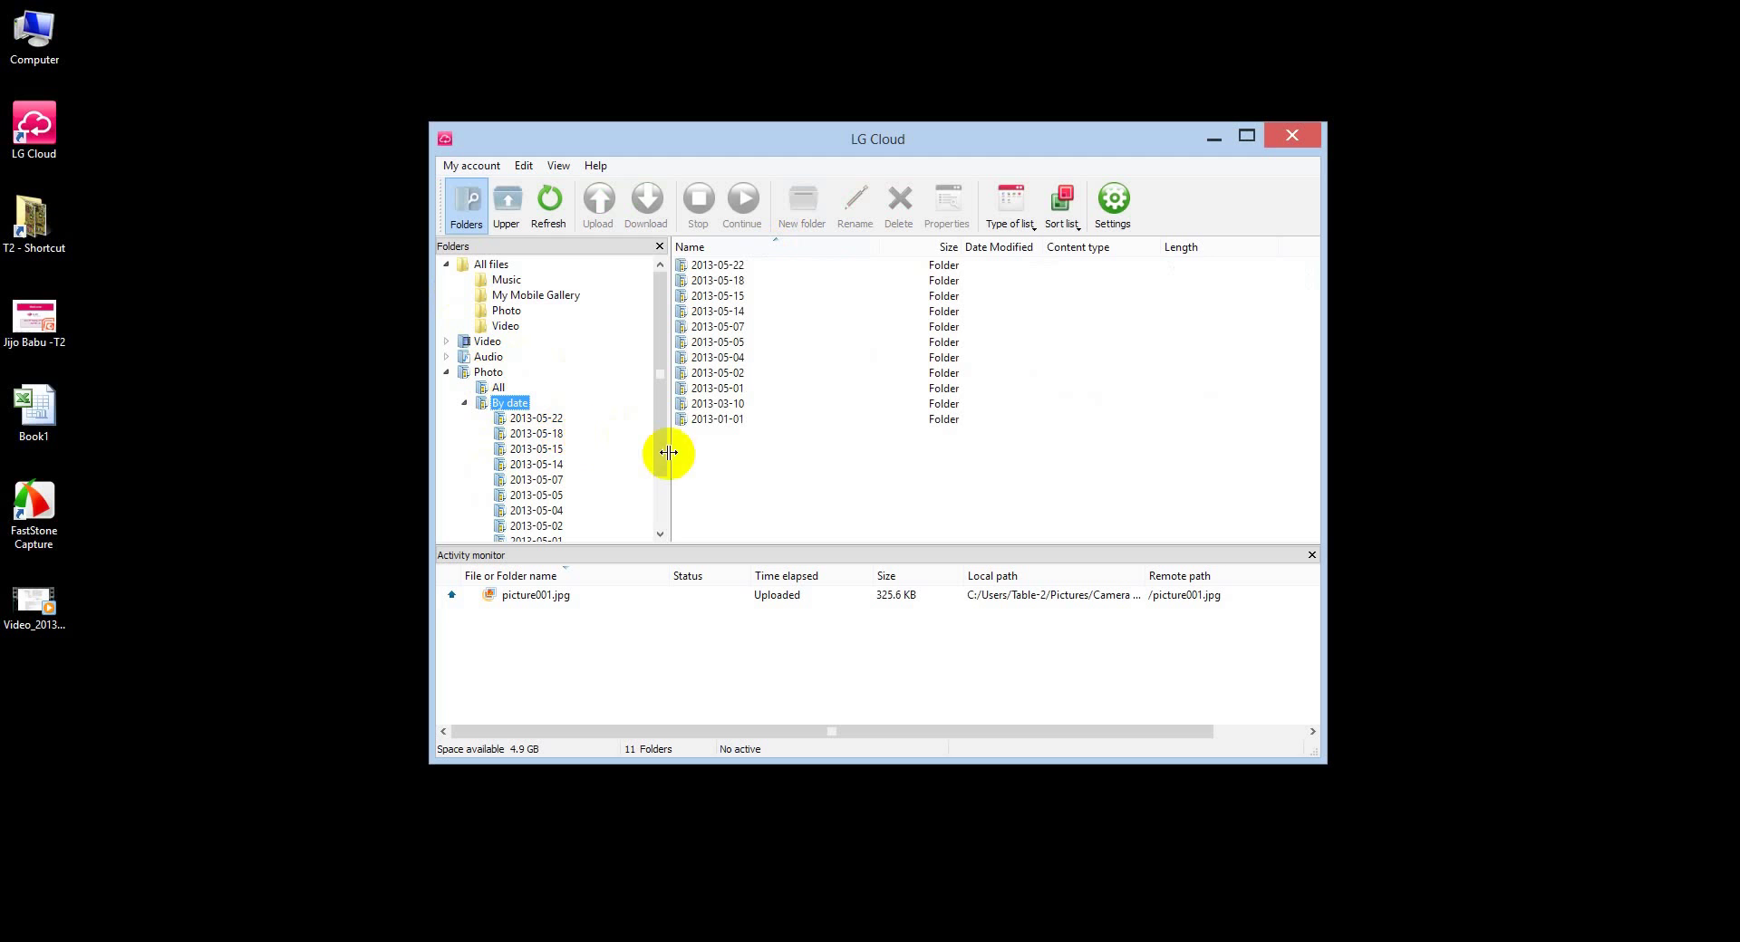
pyautogui.moveTo(662, 435); pyautogui.dragTo(657, 548)
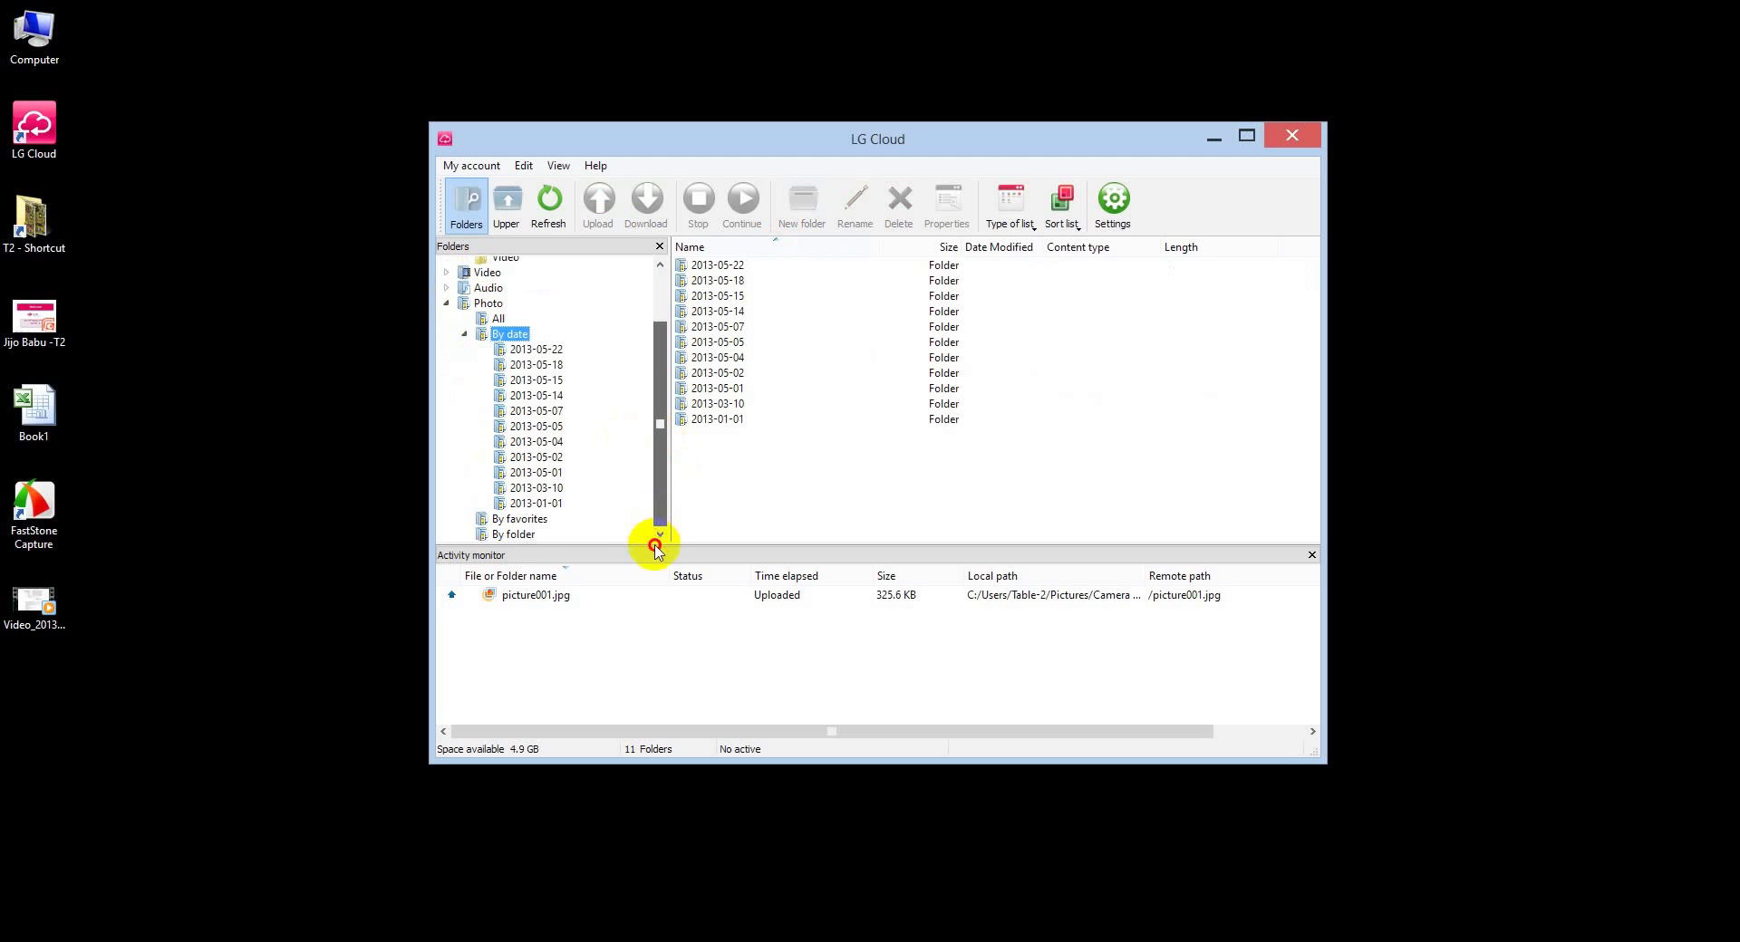
pyautogui.click(506, 534)
pyautogui.scroll(2, 494, 311)
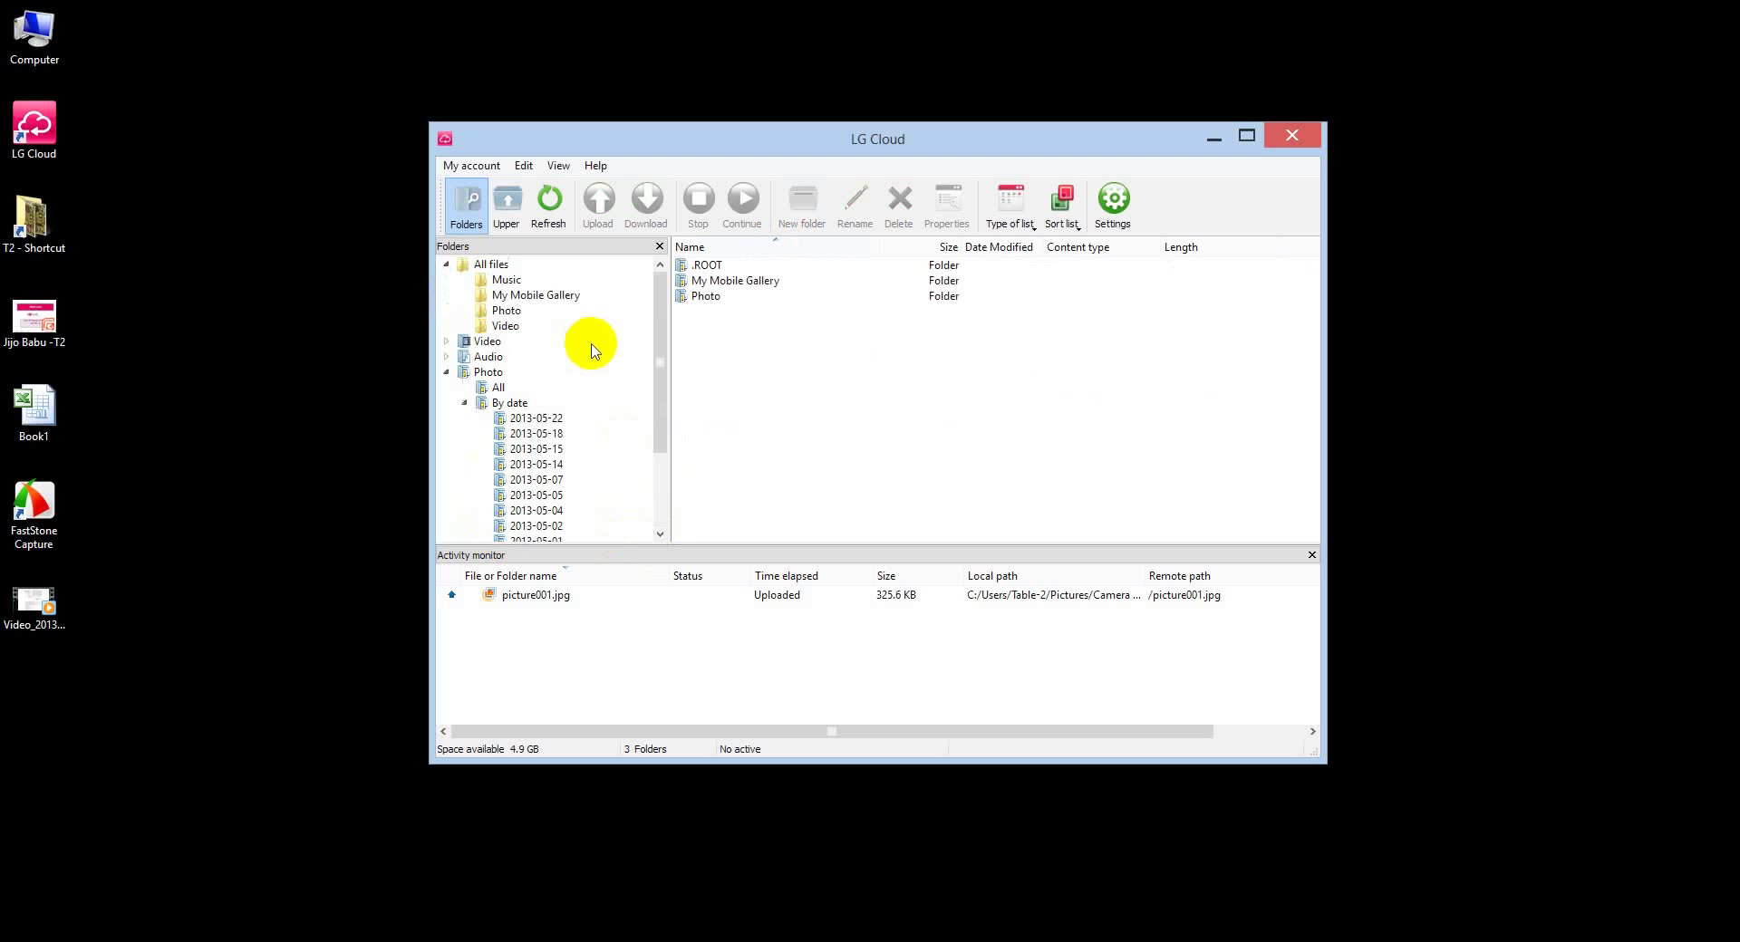
pyautogui.click(506, 327)
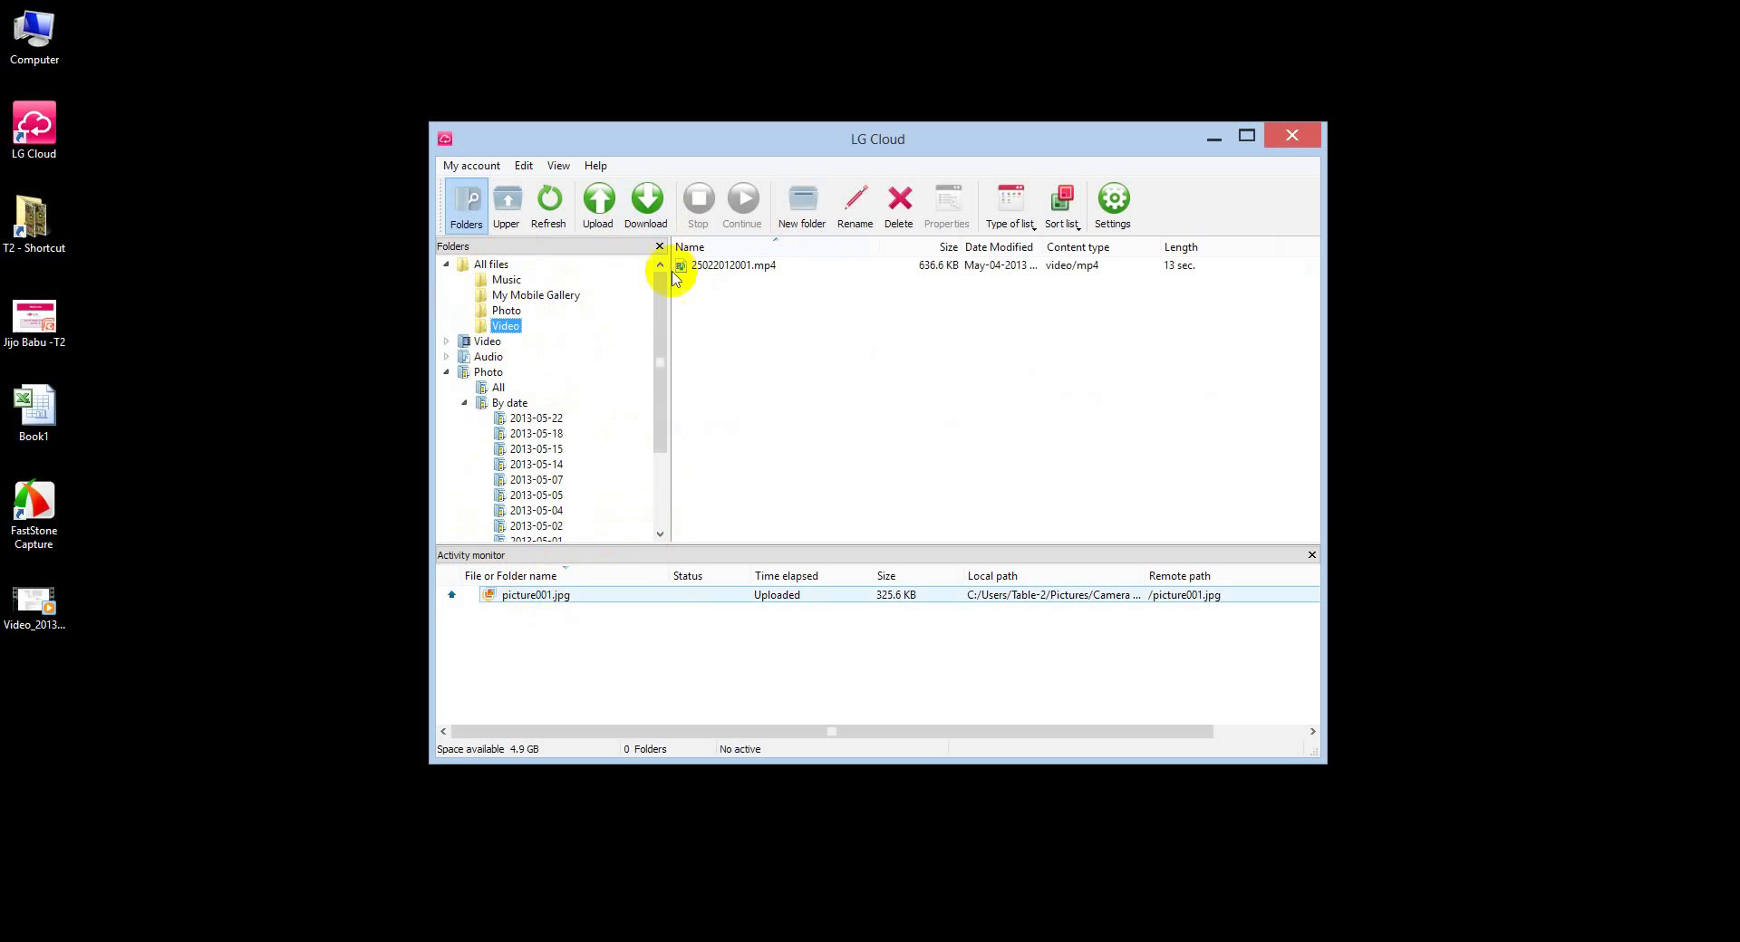
# Step: Select 25022012001.mp4 in the Video folder and download it to the PC
pyautogui.click(519, 600)
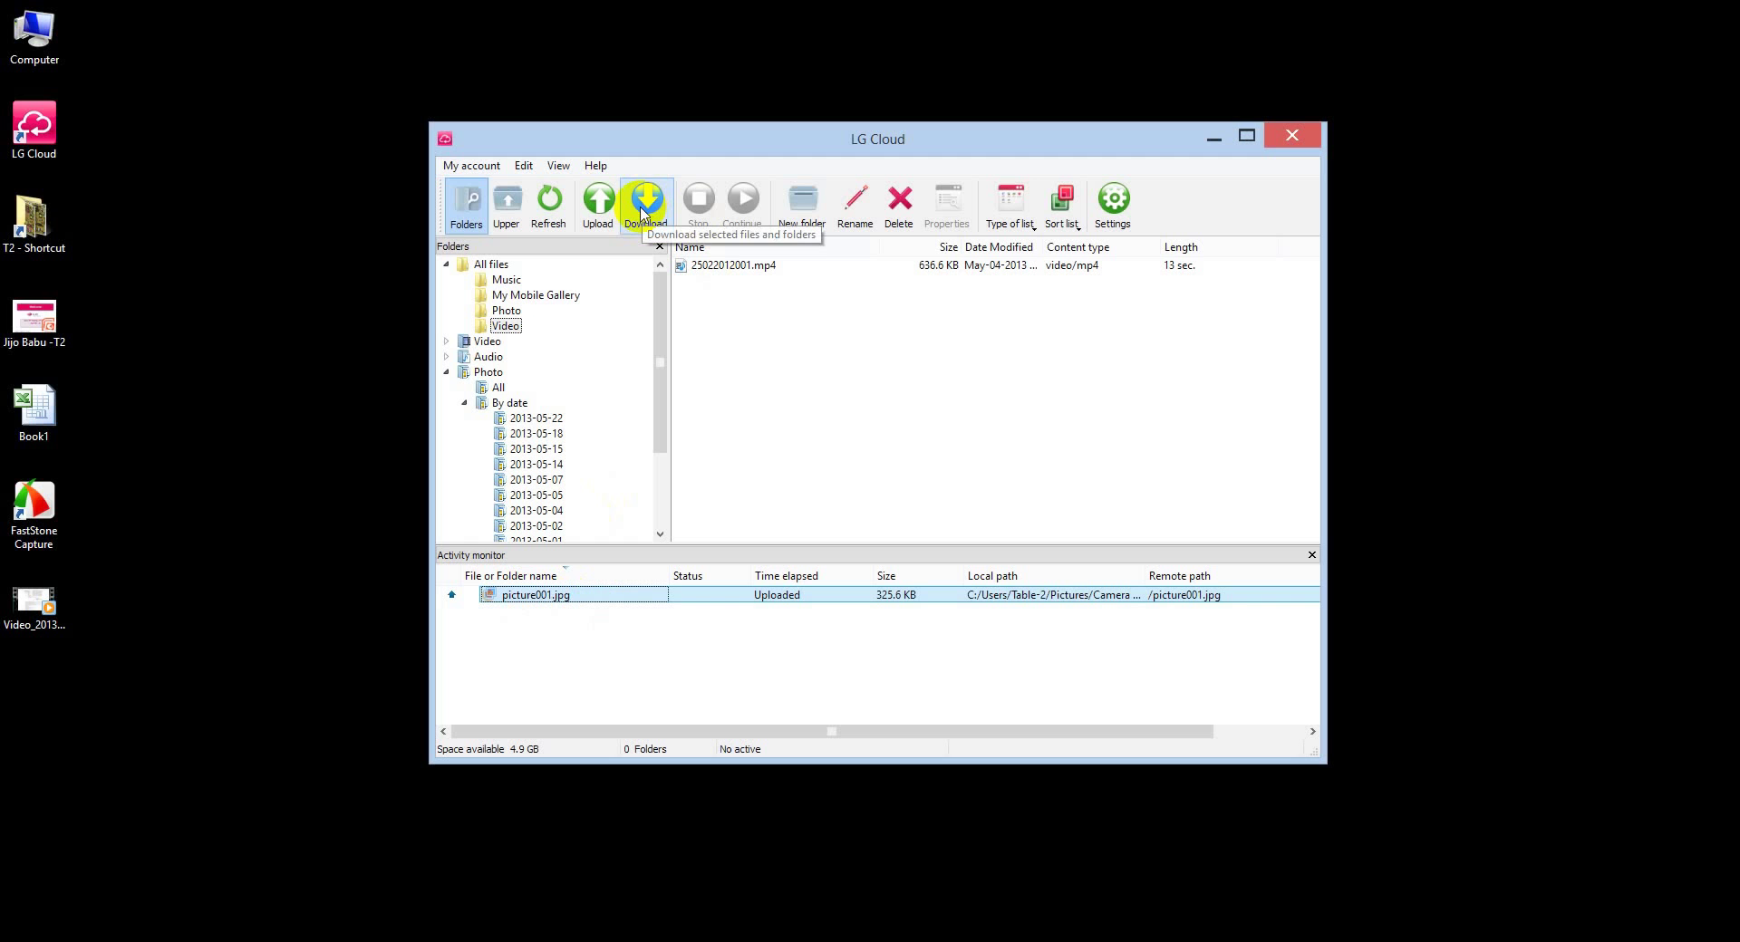
pyautogui.click(652, 408)
pyautogui.click(715, 269)
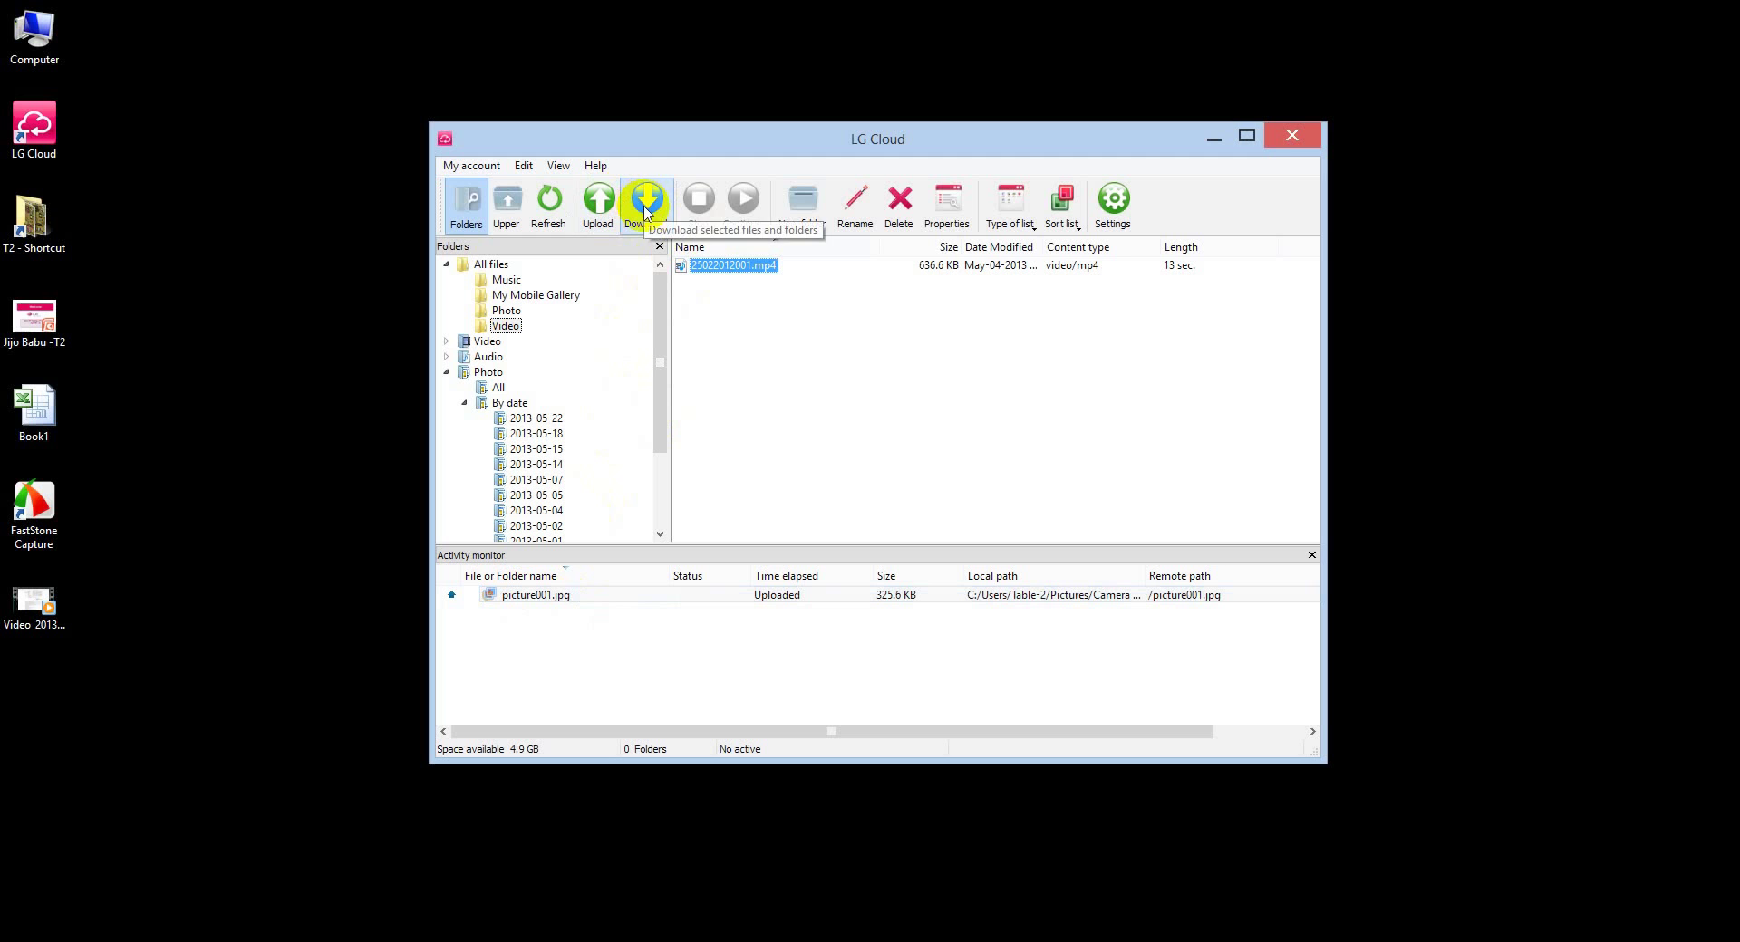
pyautogui.click(499, 328)
pyautogui.click(746, 265)
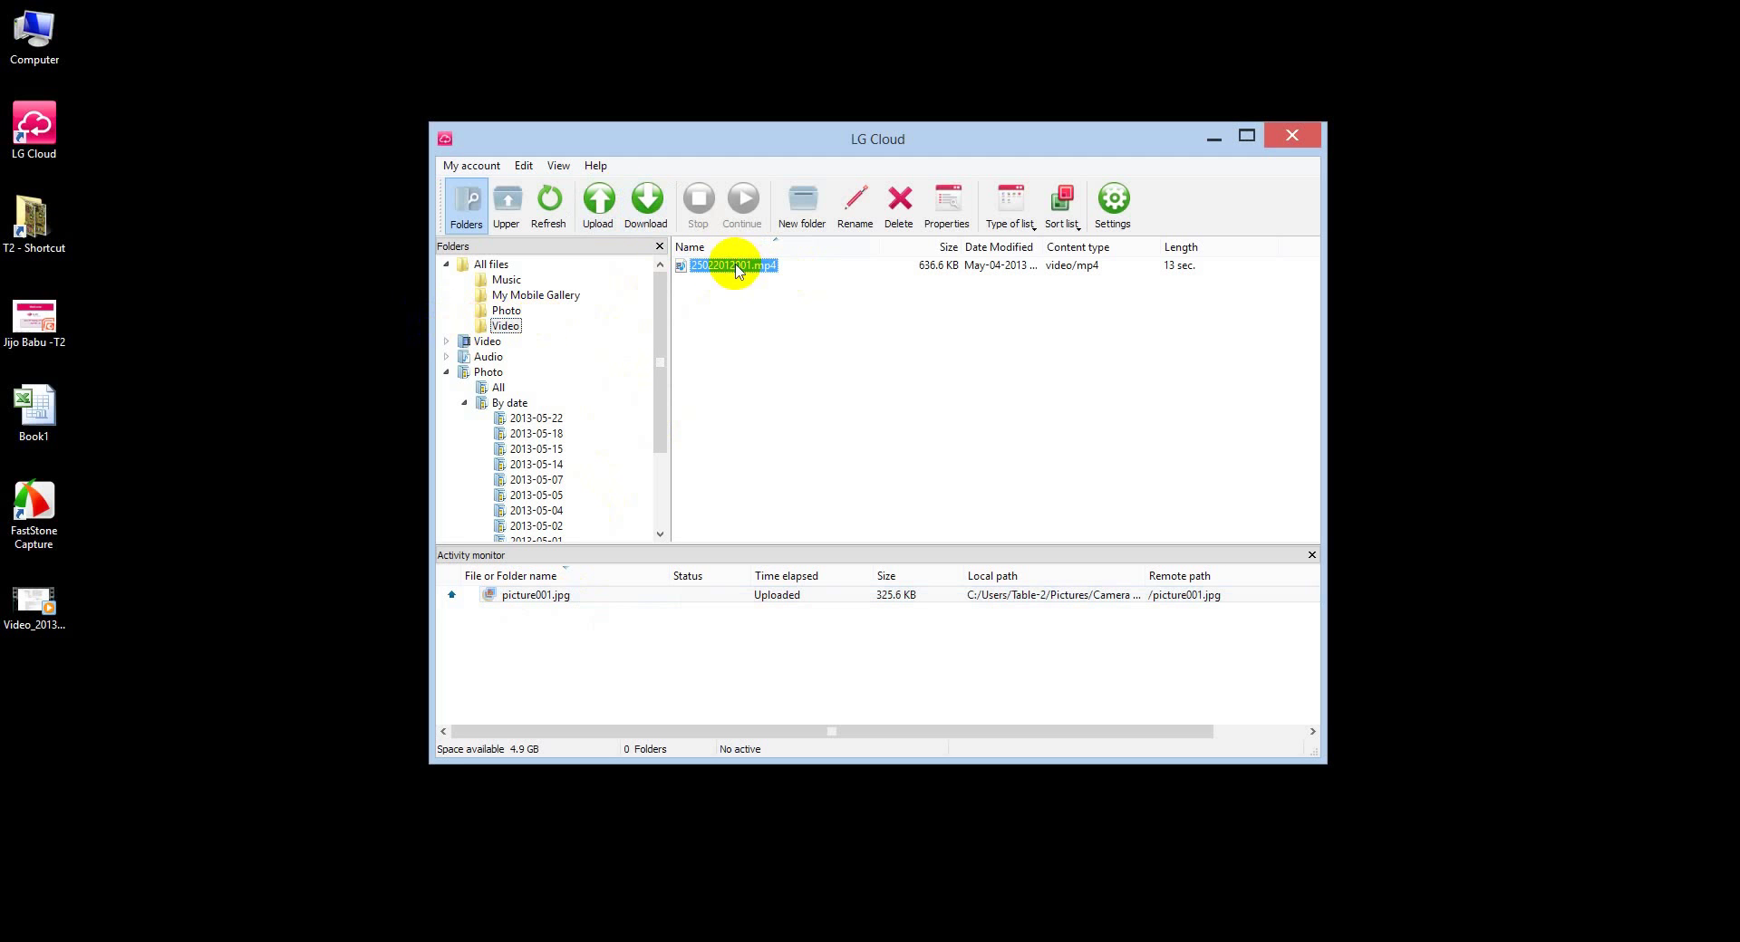
pyautogui.click(649, 201)
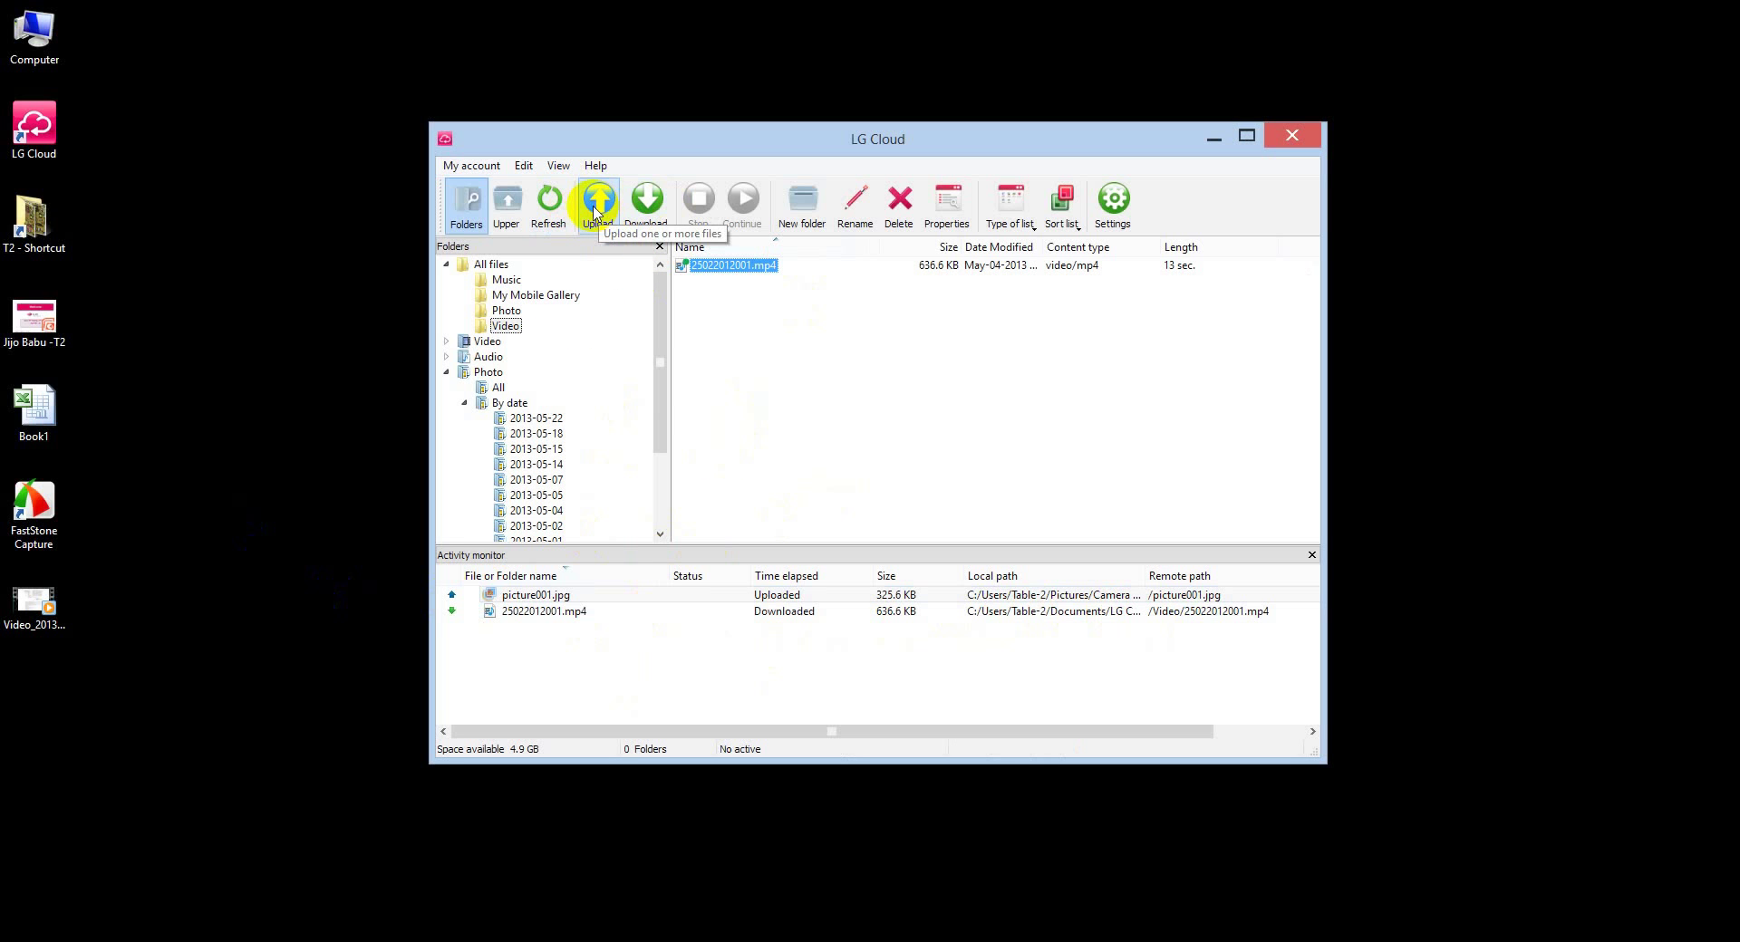
pyautogui.moveTo(659, 419); pyautogui.dragTo(641, 505)
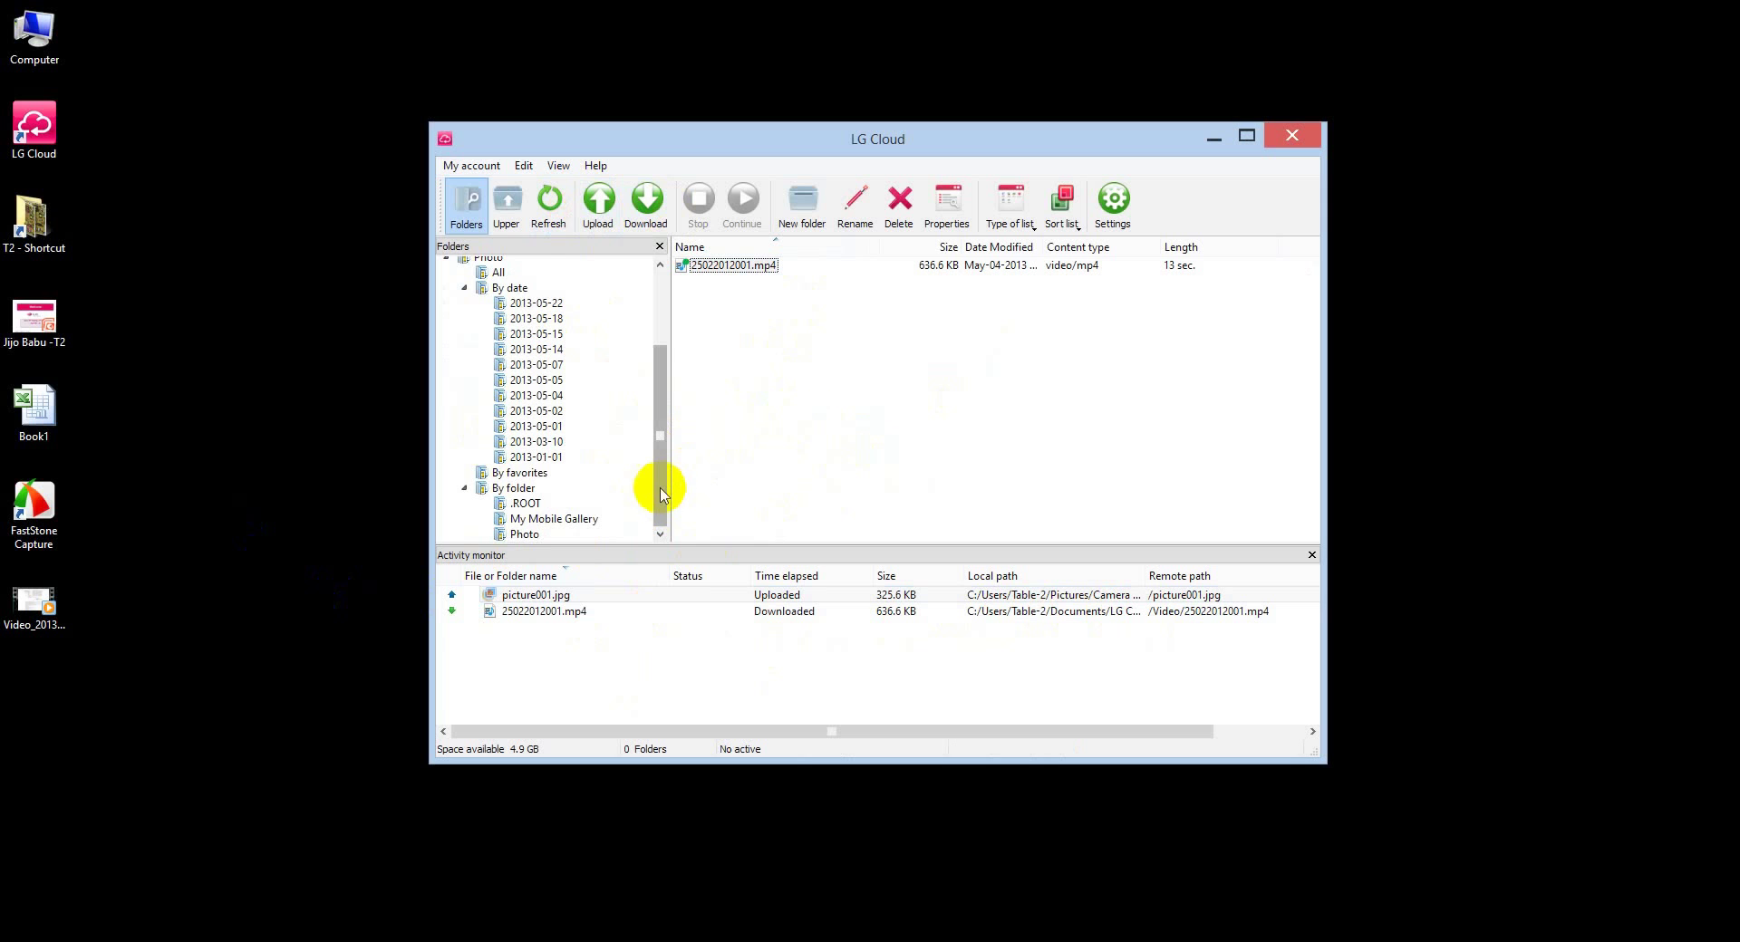
pyautogui.moveTo(661, 494); pyautogui.dragTo(661, 351)
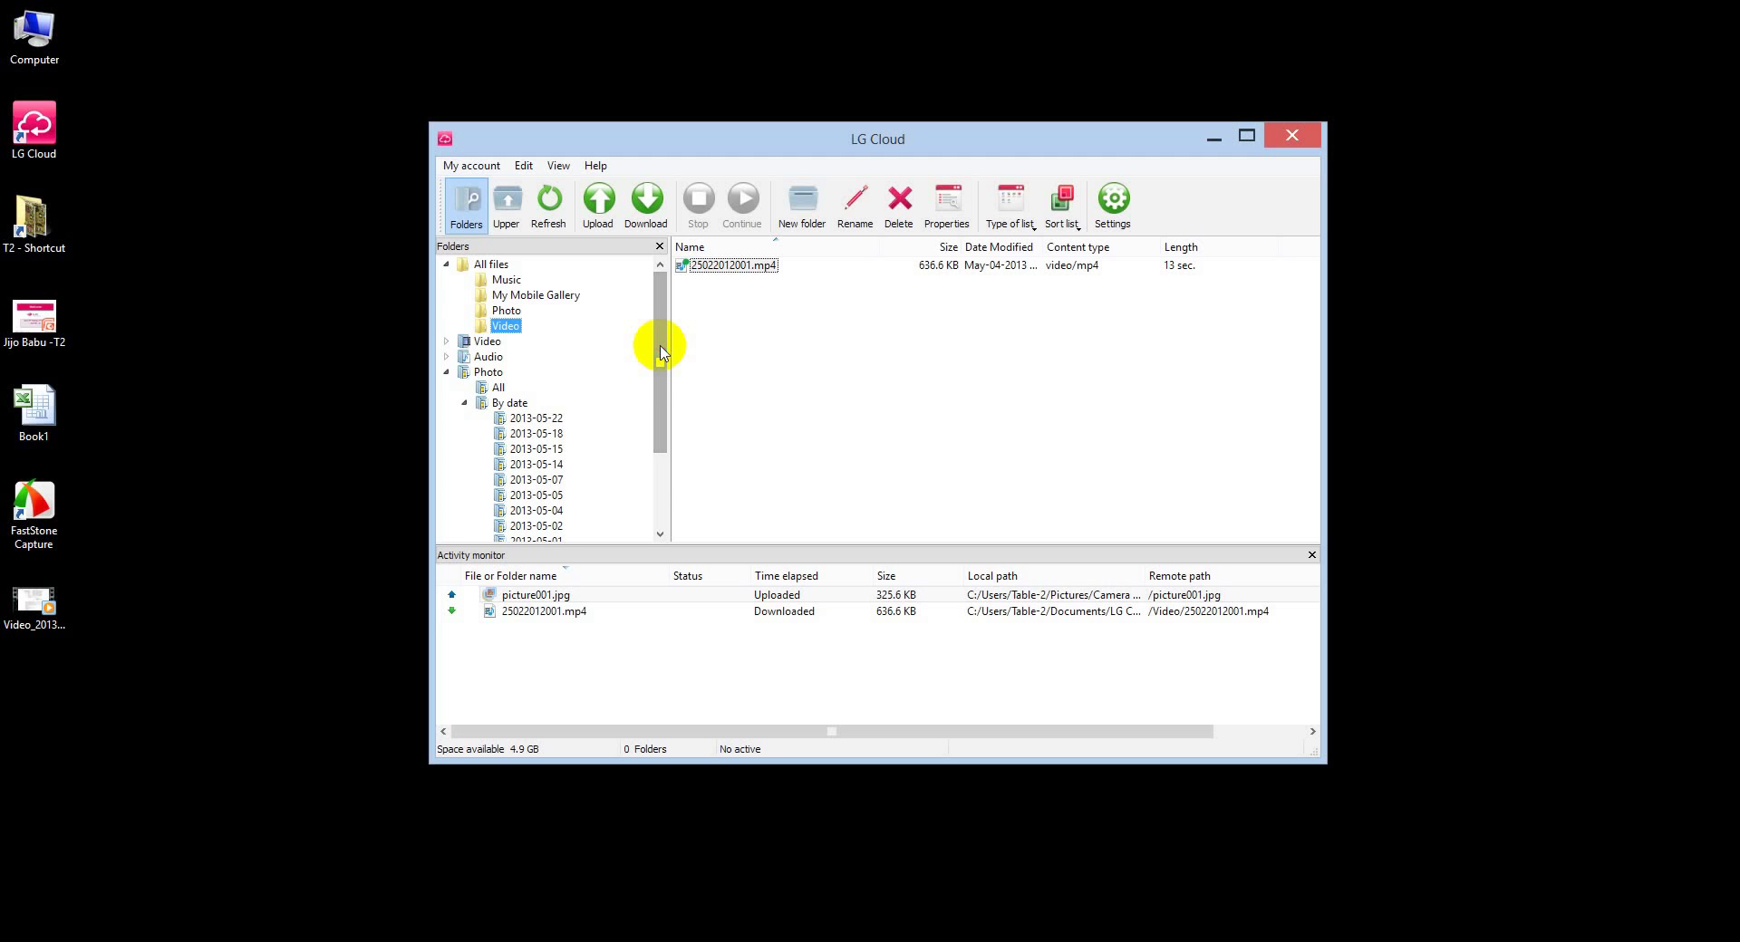
pyautogui.moveTo(660, 354); pyautogui.dragTo(648, 466)
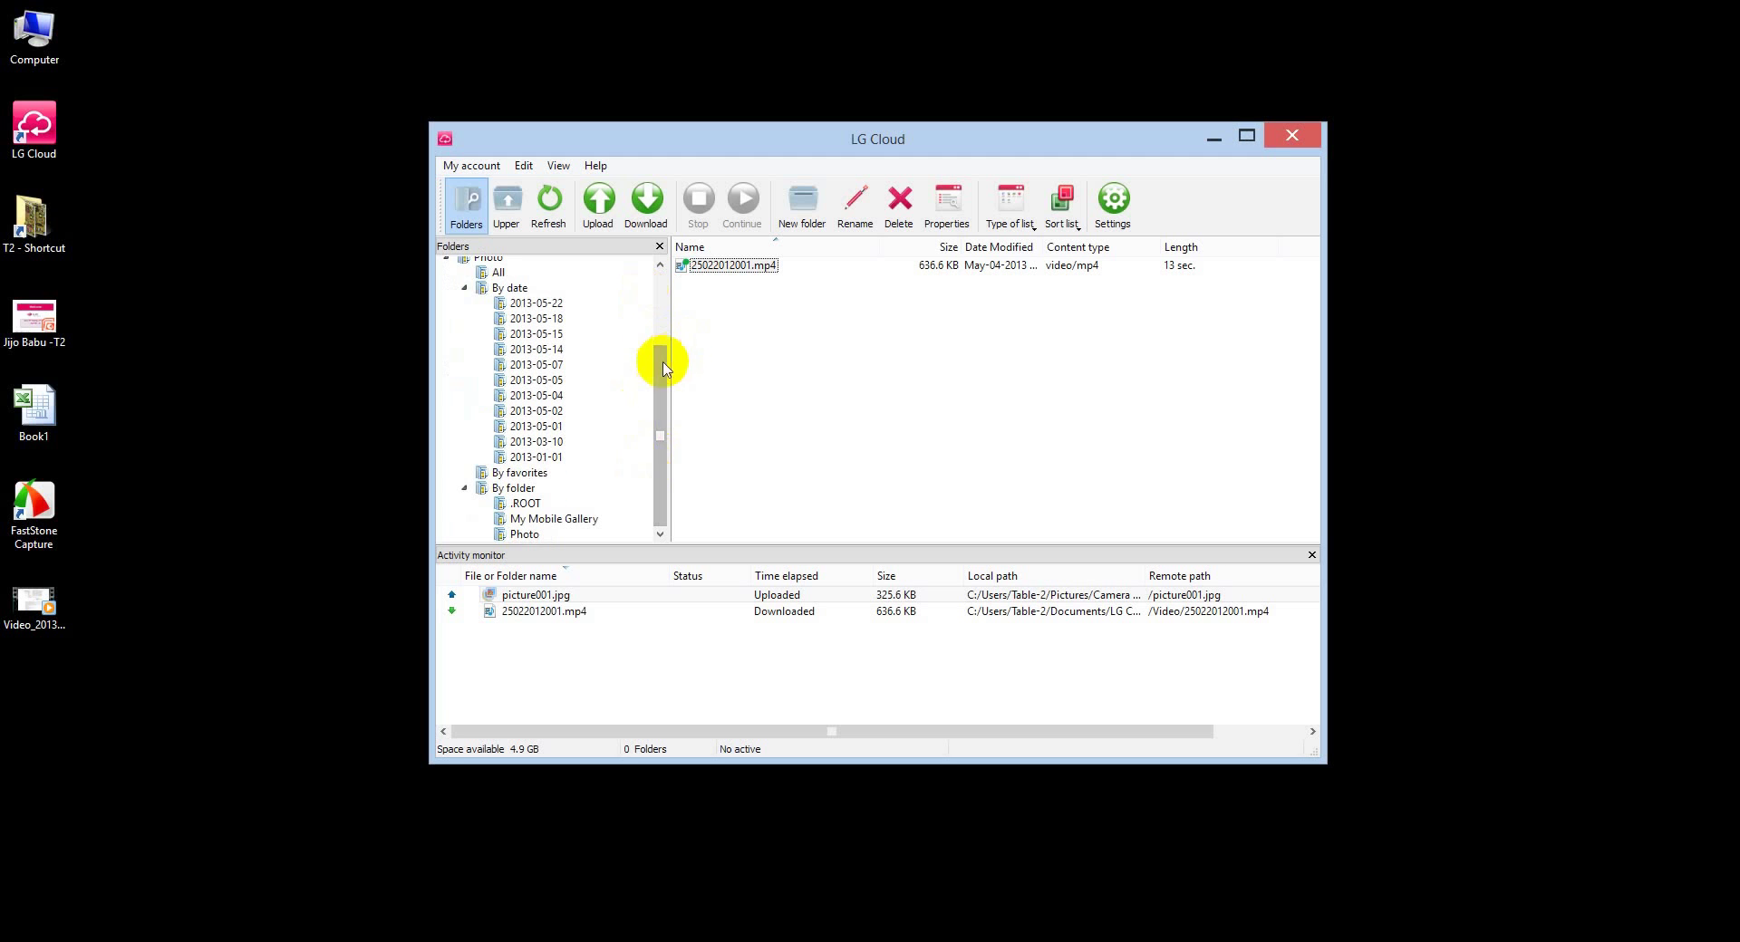
pyautogui.moveTo(661, 389); pyautogui.dragTo(672, 284)
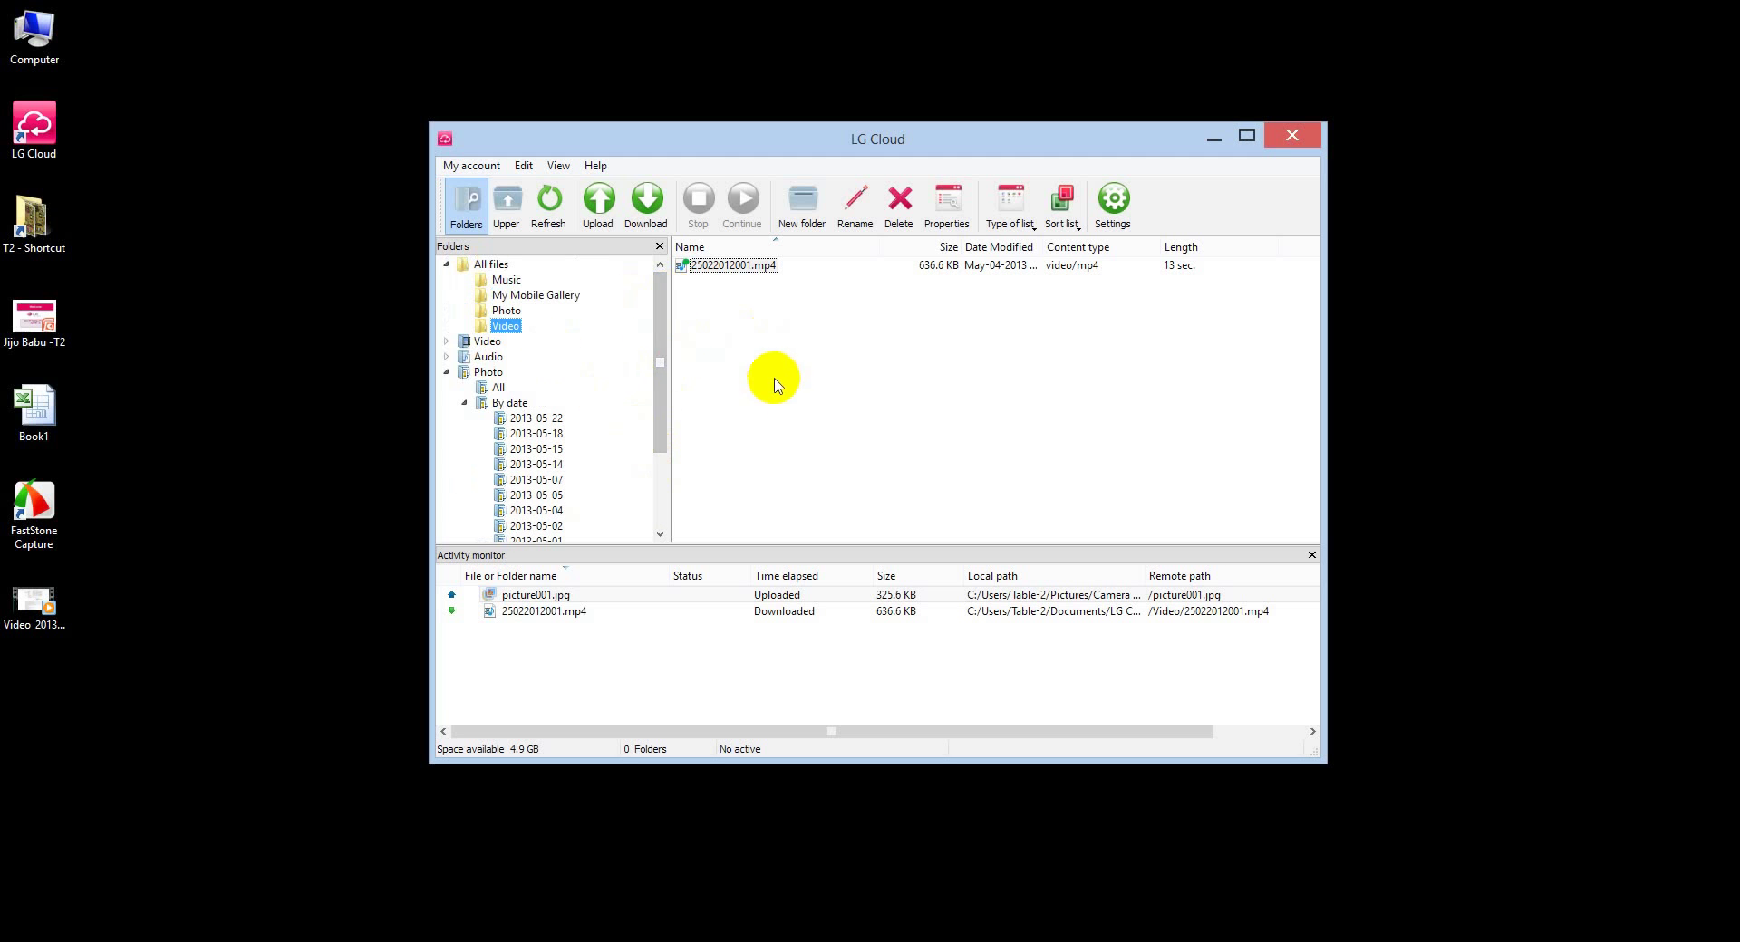